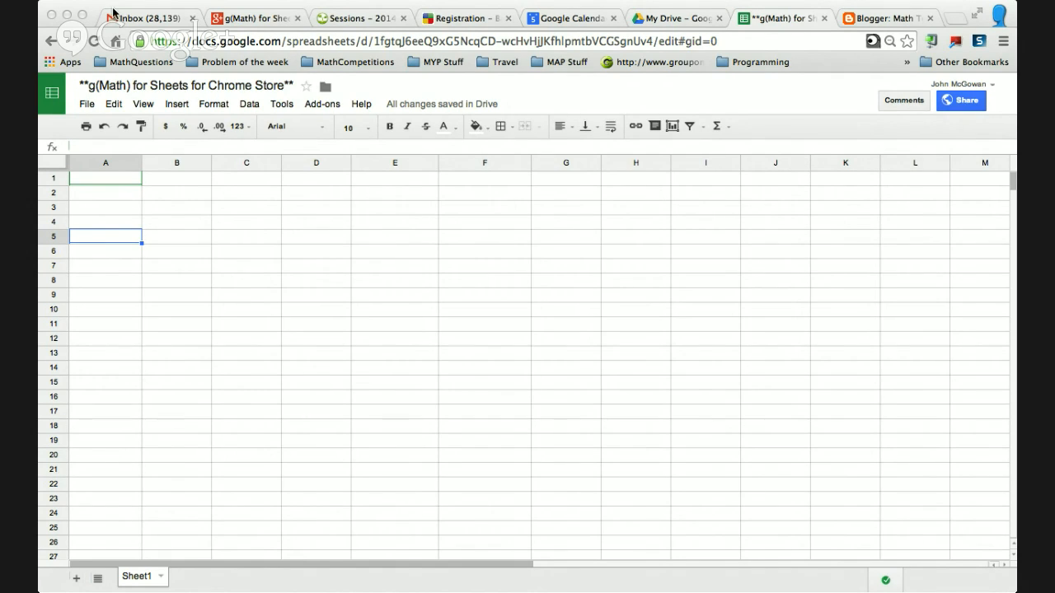
# Select cell A2 and open the g(Math) for Sheets Create math expressions sidebar.
pyautogui.click(134, 209)
pyautogui.click(124, 194)
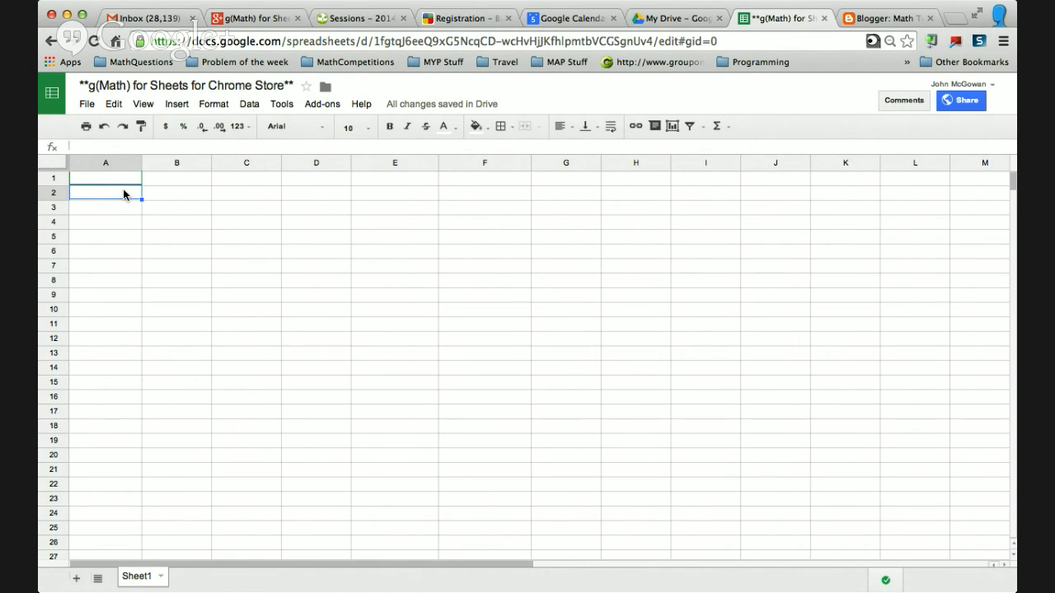
pyautogui.click(322, 103)
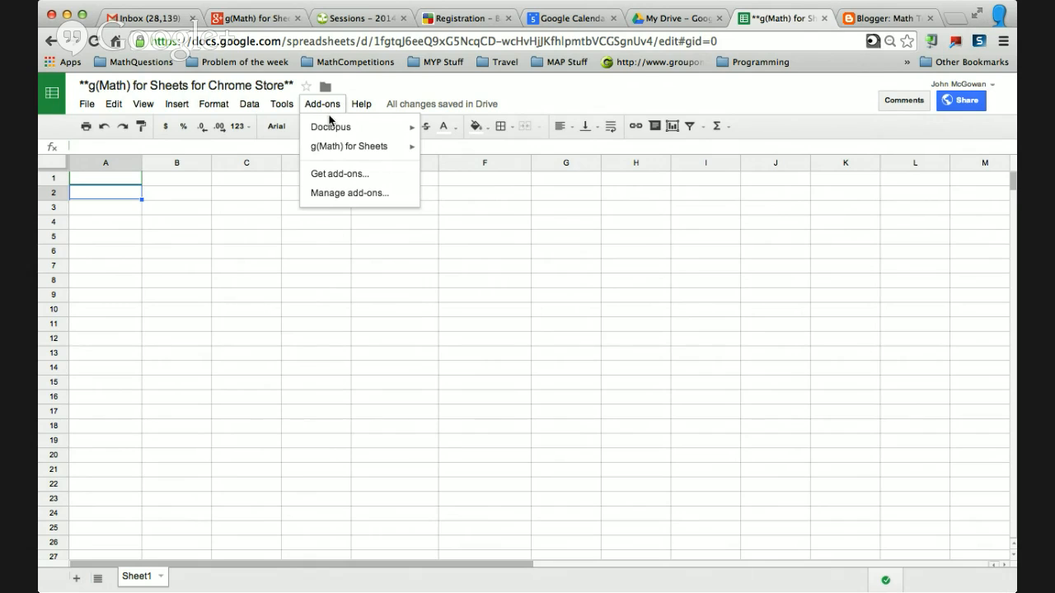
pyautogui.moveTo(397, 146)
pyautogui.moveTo(471, 198)
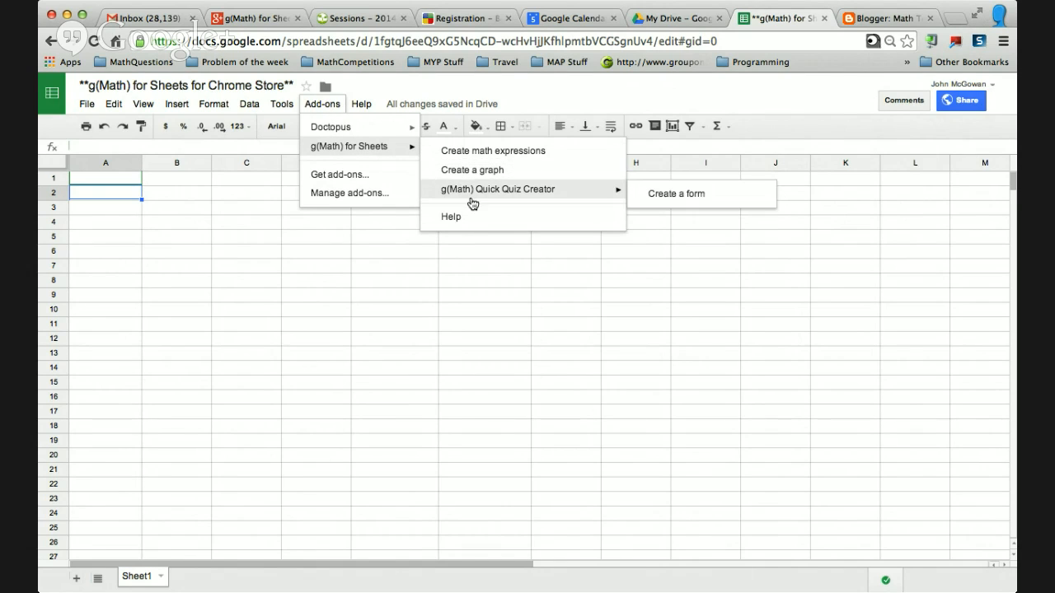
pyautogui.click(521, 155)
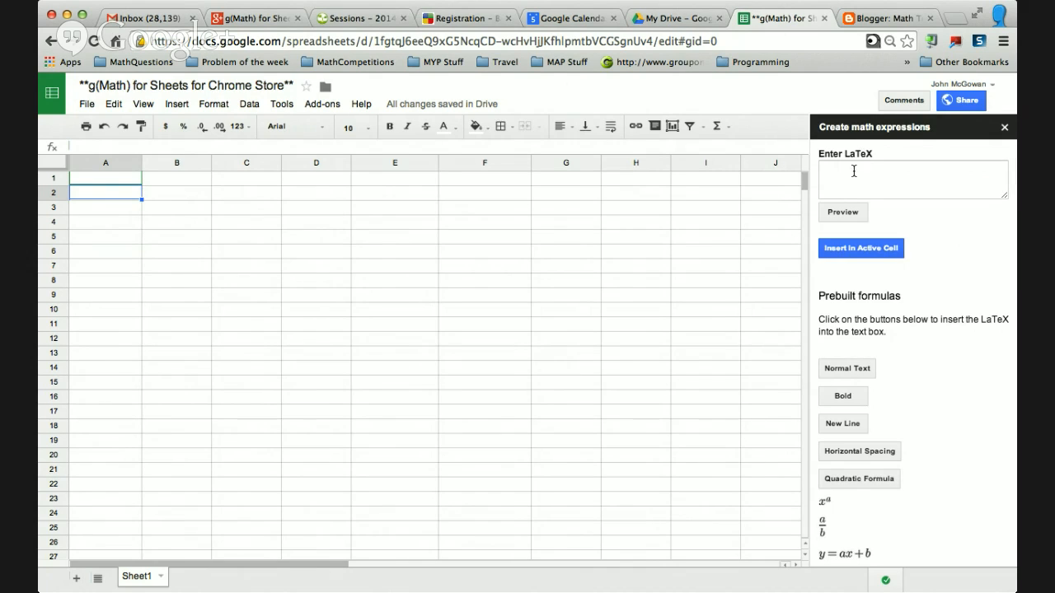
# Browse the prebuilt formulas and load the 'if x=a², x=±√a²' formula into the LaTeX box.
pyautogui.click(849, 172)
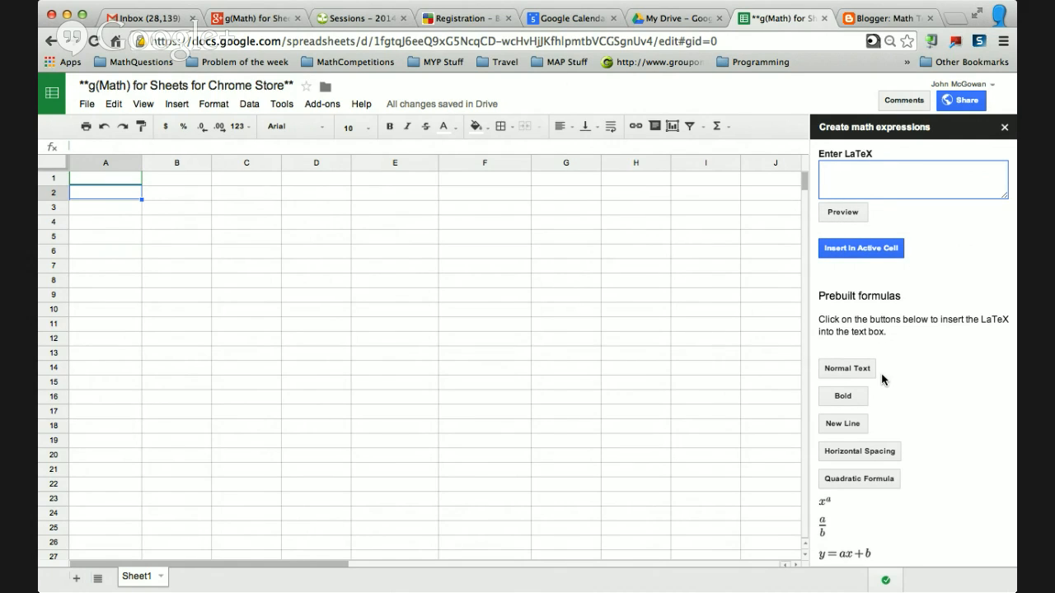
pyautogui.scroll(-5, 882, 379)
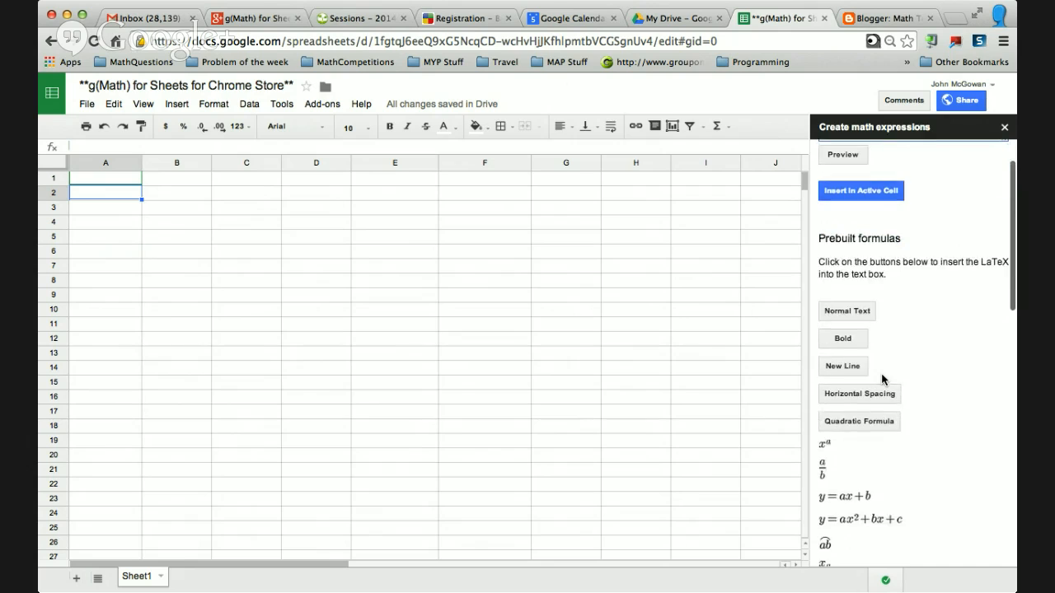
pyautogui.scroll(-10, 882, 378)
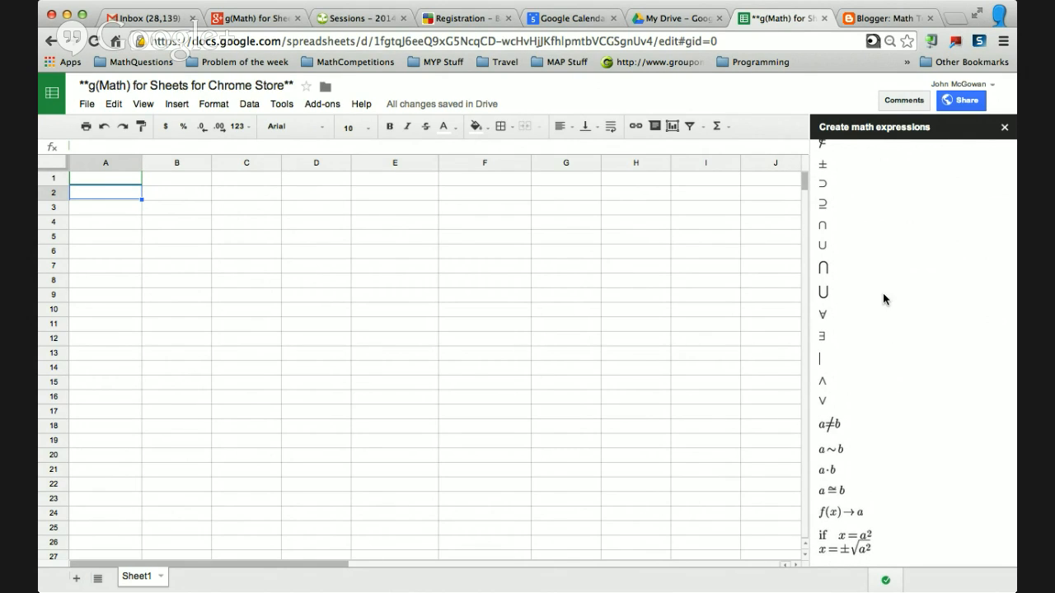
pyautogui.scroll(10, 882, 292)
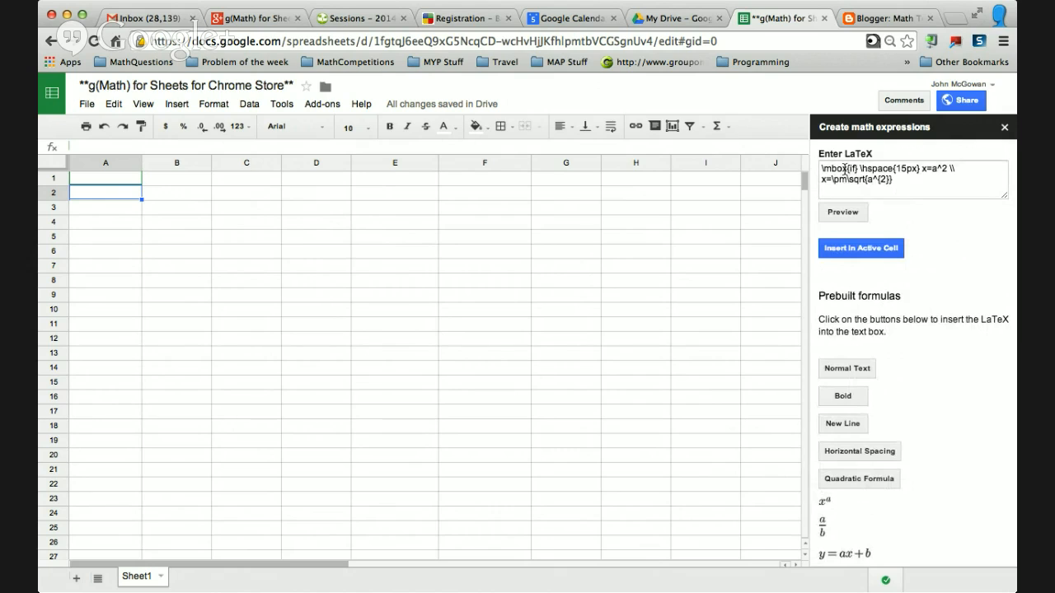
# Preview the LaTeX expression and insert it into the active cell A2.
pyautogui.click(851, 168)
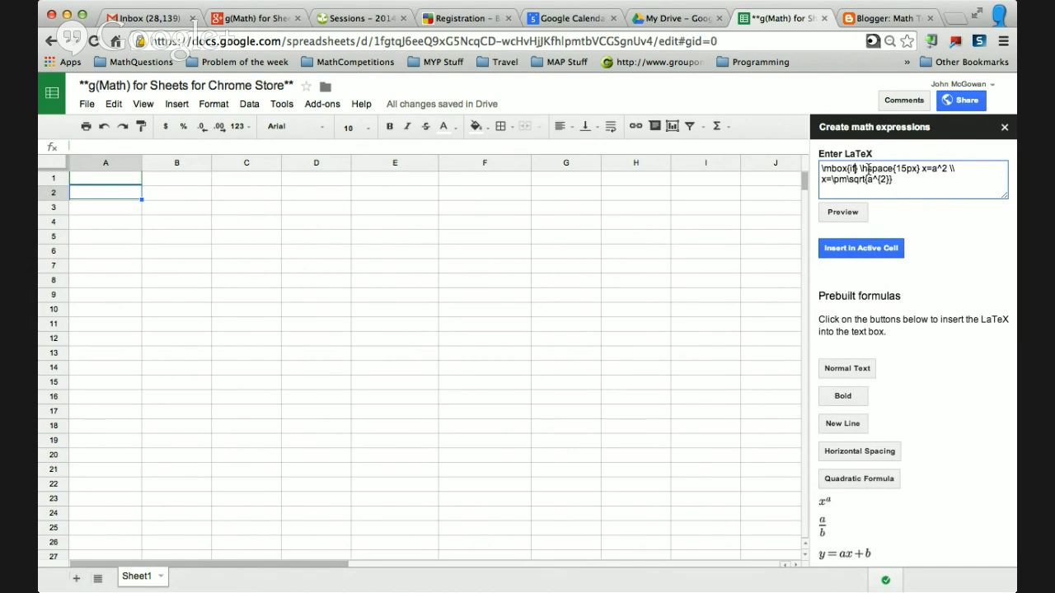
pyautogui.moveTo(861, 168); pyautogui.dragTo(921, 168)
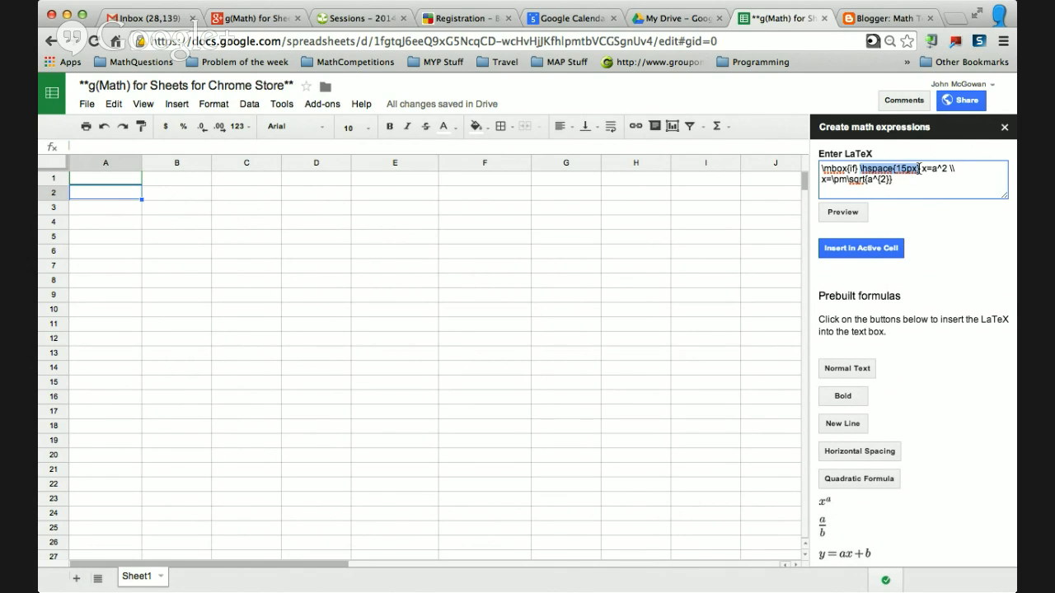
pyautogui.click(848, 212)
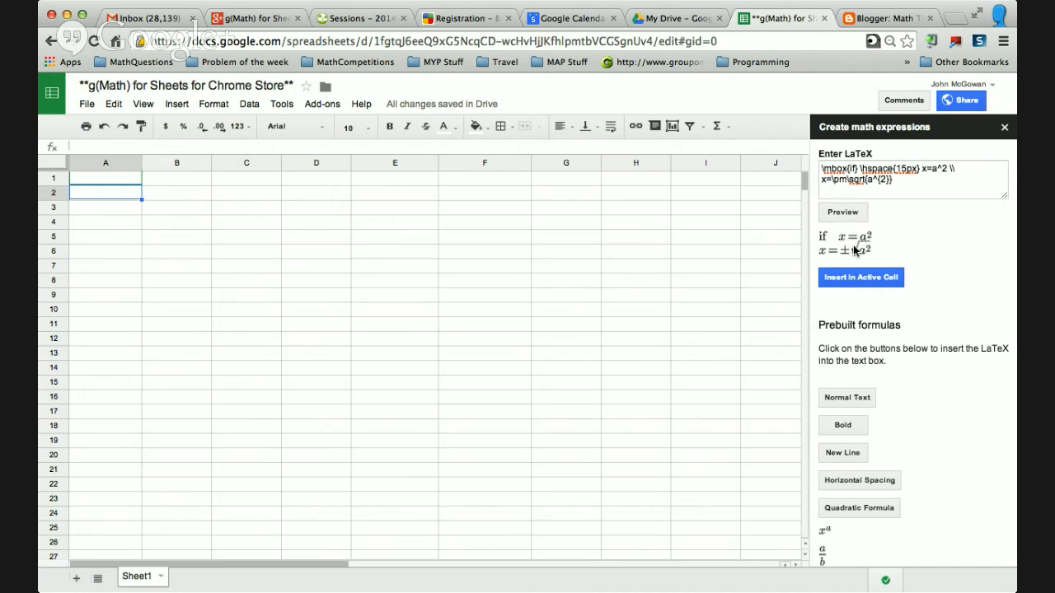
pyautogui.moveTo(948, 169); pyautogui.dragTo(956, 169)
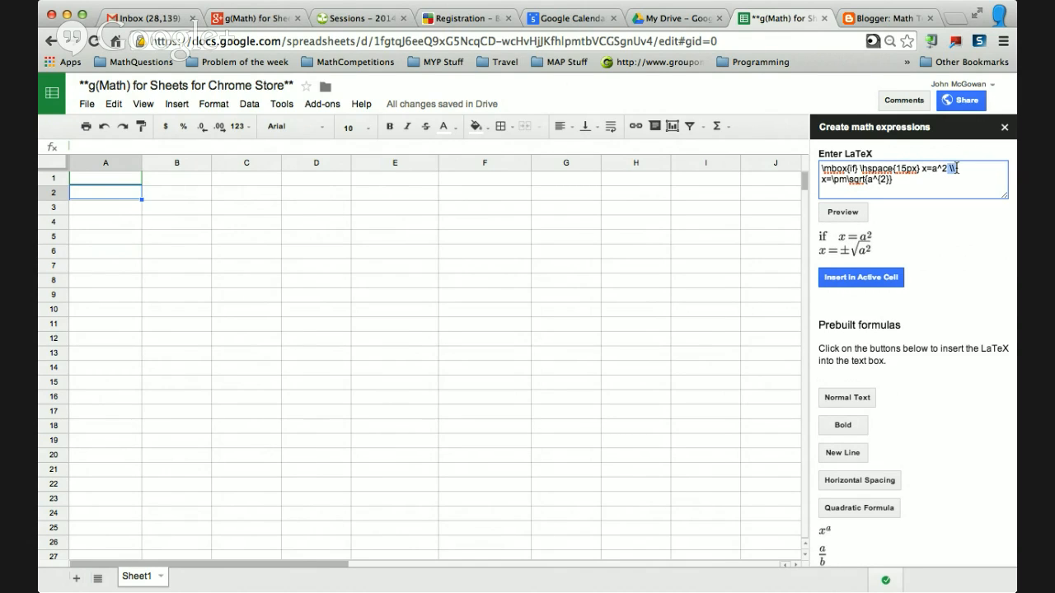
pyautogui.click(849, 281)
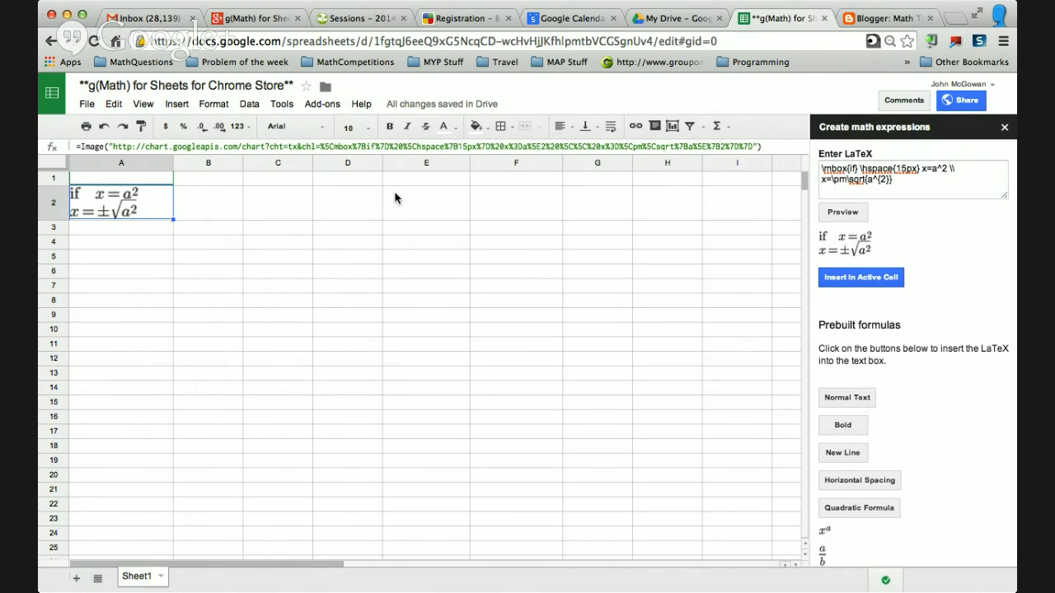
# With cell A1 active, graph y=2*x^2 and y=3*x+2 using g(Math) Create a graph, preview, and insert it.
pyautogui.click(165, 180)
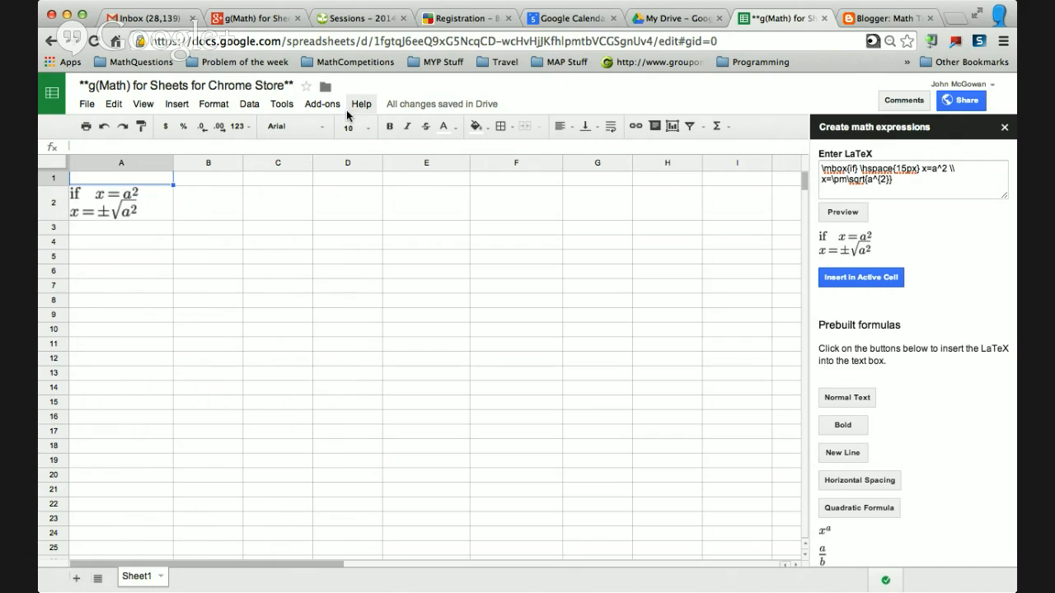
pyautogui.click(324, 107)
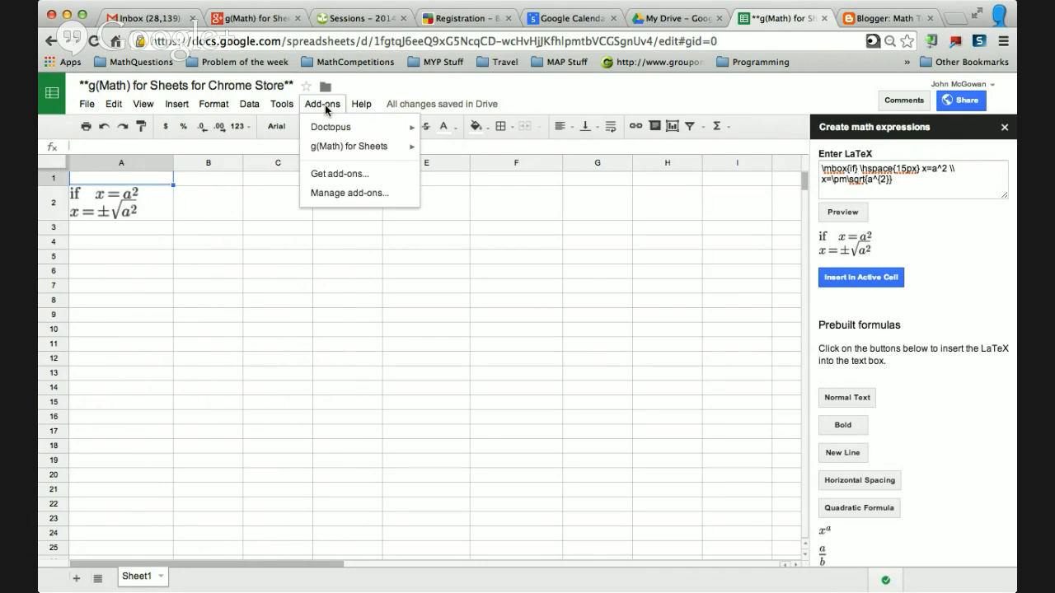
pyautogui.moveTo(348, 146)
pyautogui.click(468, 170)
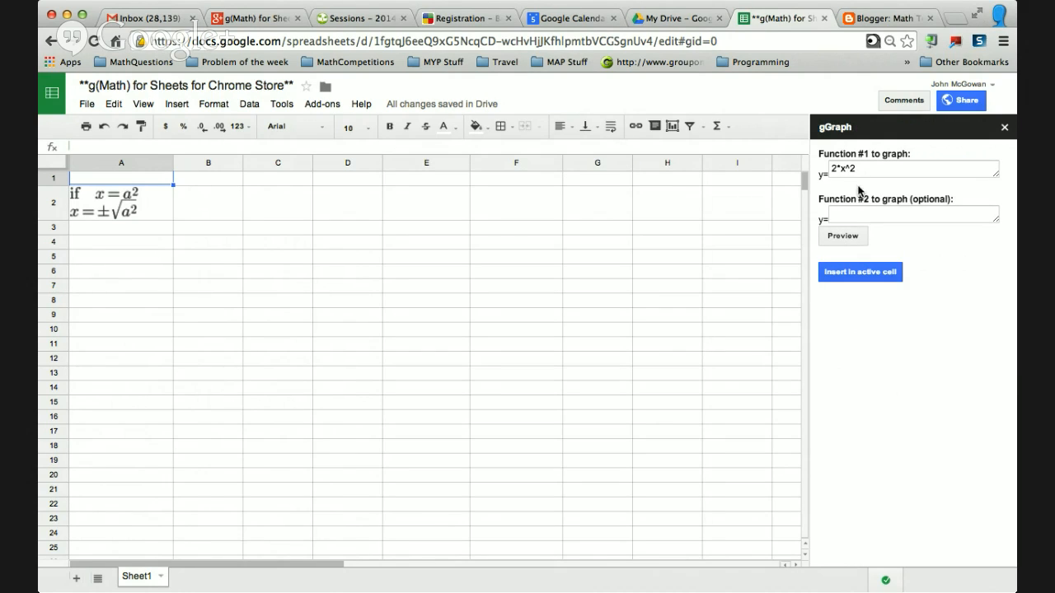
pyautogui.click(849, 213)
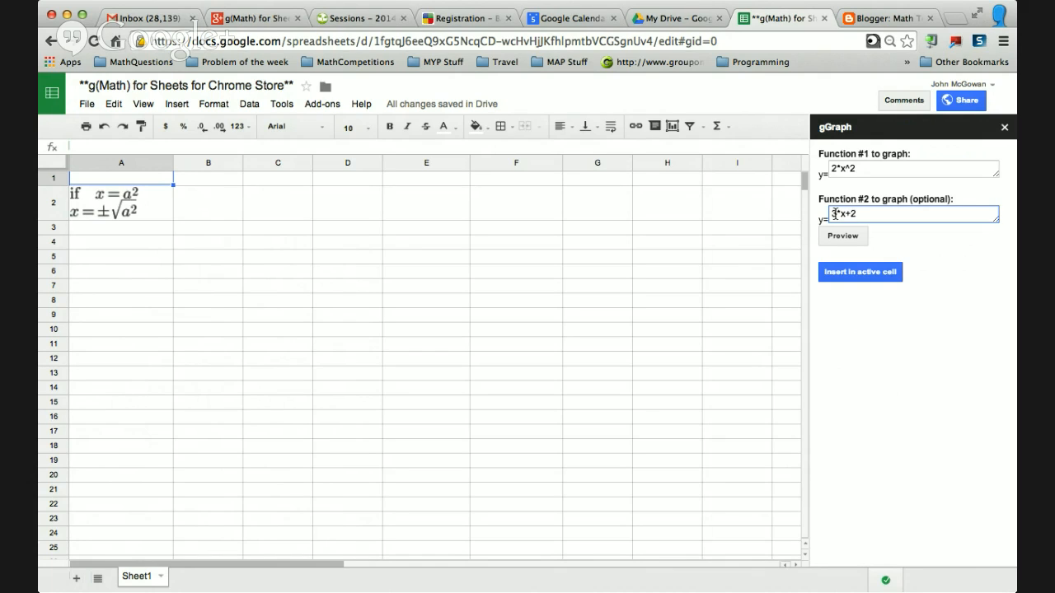
pyautogui.moveTo(832, 214); pyautogui.dragTo(843, 214)
pyautogui.click(843, 214)
pyautogui.click(839, 236)
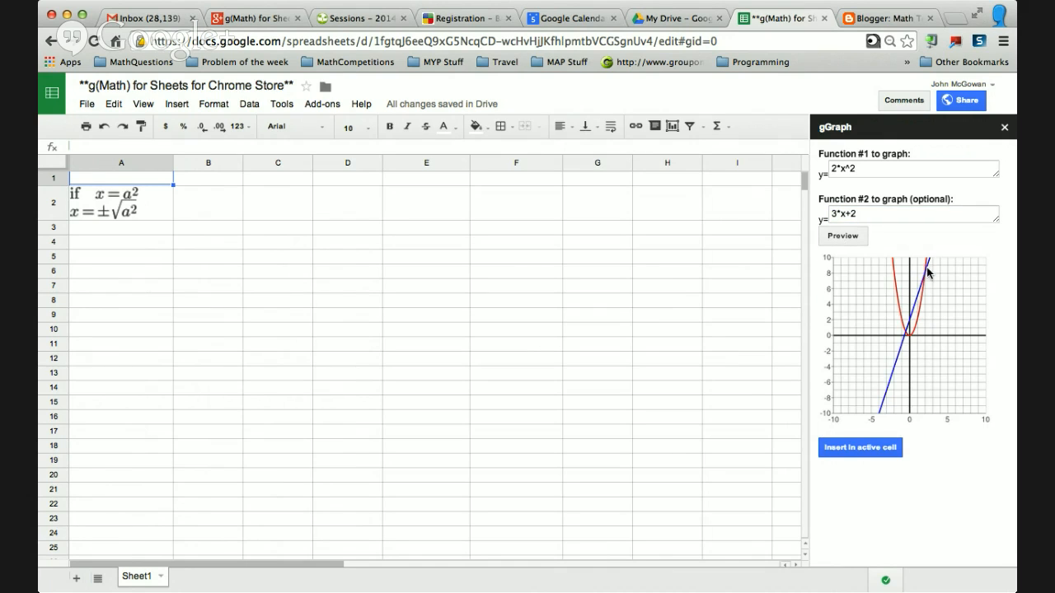
pyautogui.click(852, 449)
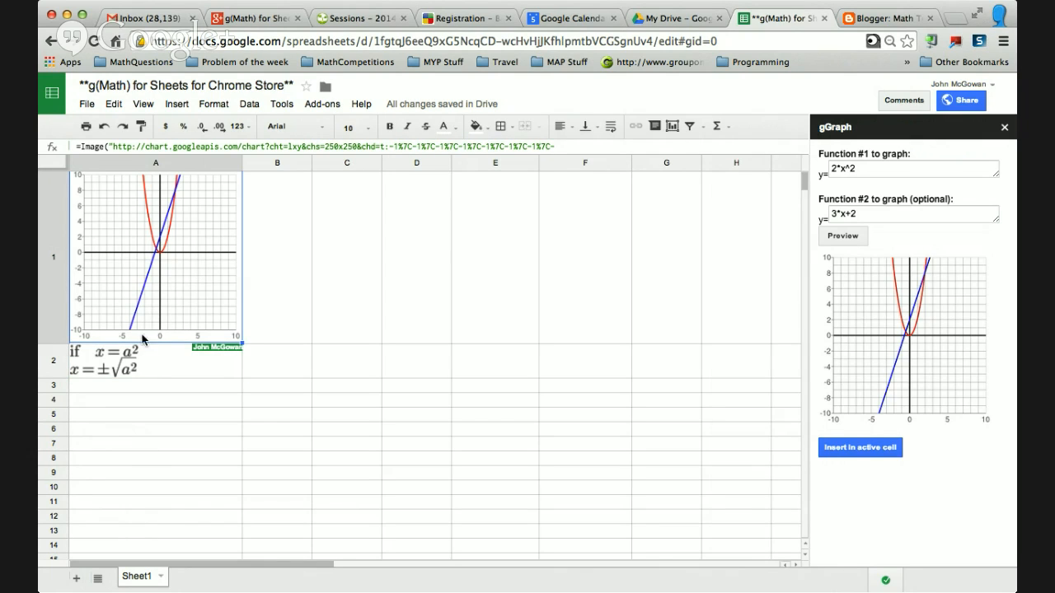
# Insert the LaTeX expression y=3x+2, adapted from the y=ax+b prebuilt formula, into cell A3.
pyautogui.click(145, 388)
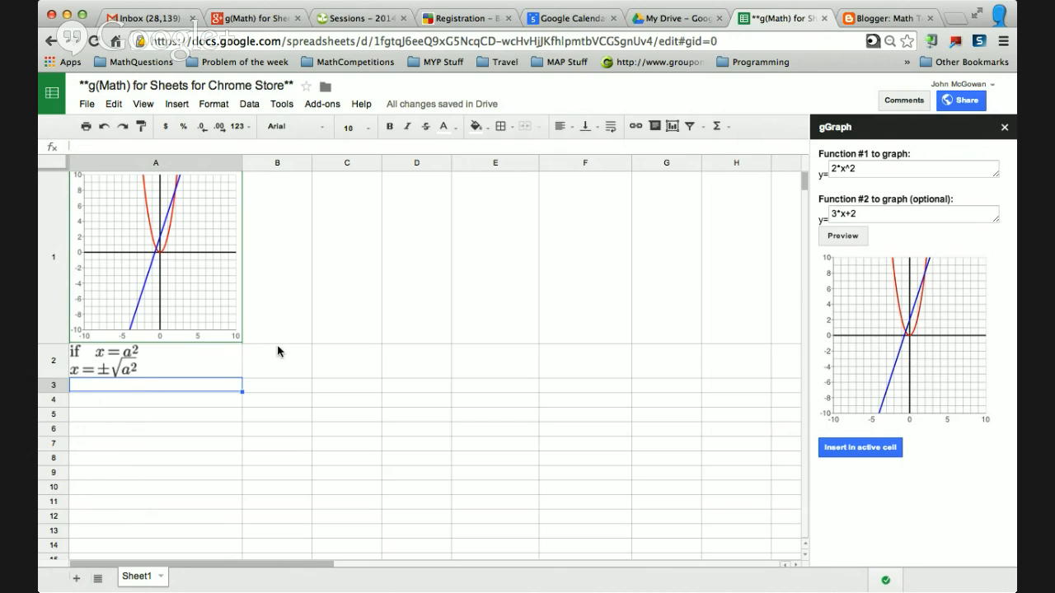
pyautogui.click(331, 104)
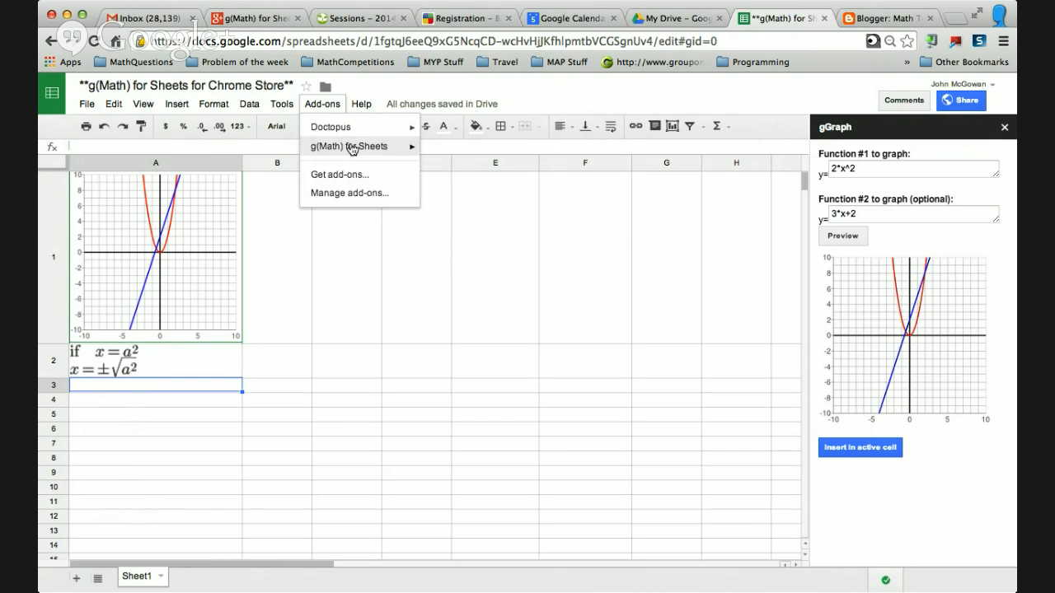
pyautogui.moveTo(371, 147)
pyautogui.click(440, 153)
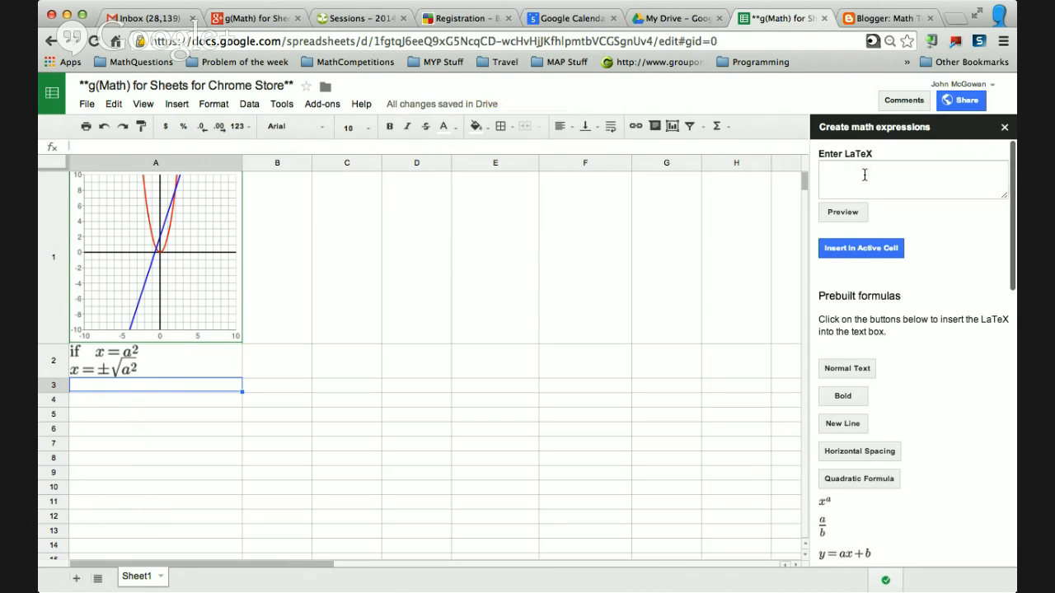
pyautogui.click(844, 553)
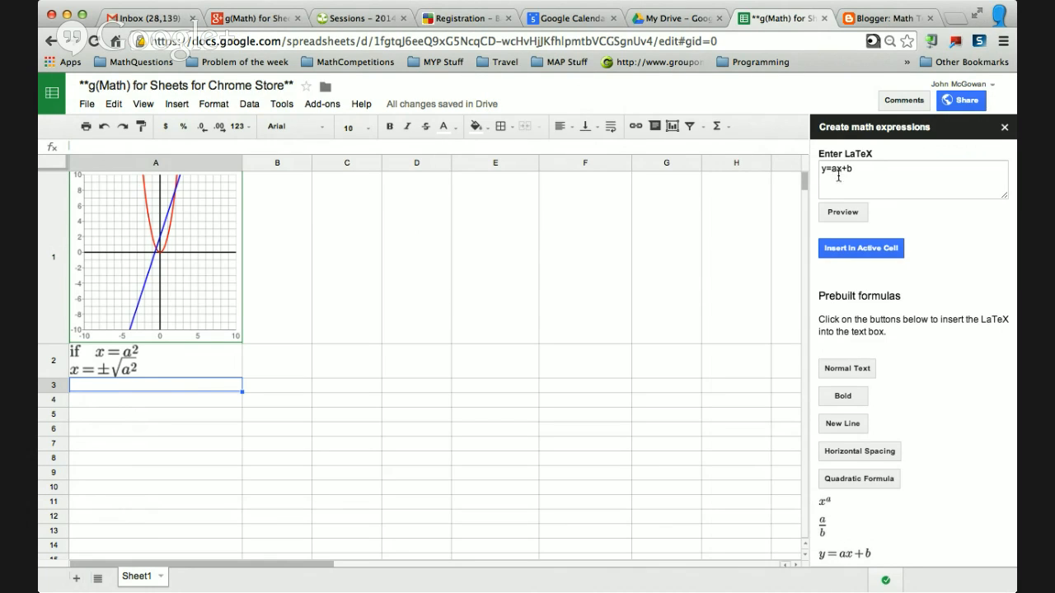
pyautogui.click(838, 171)
pyautogui.press('BackSpace')
pyautogui.write('3x+')
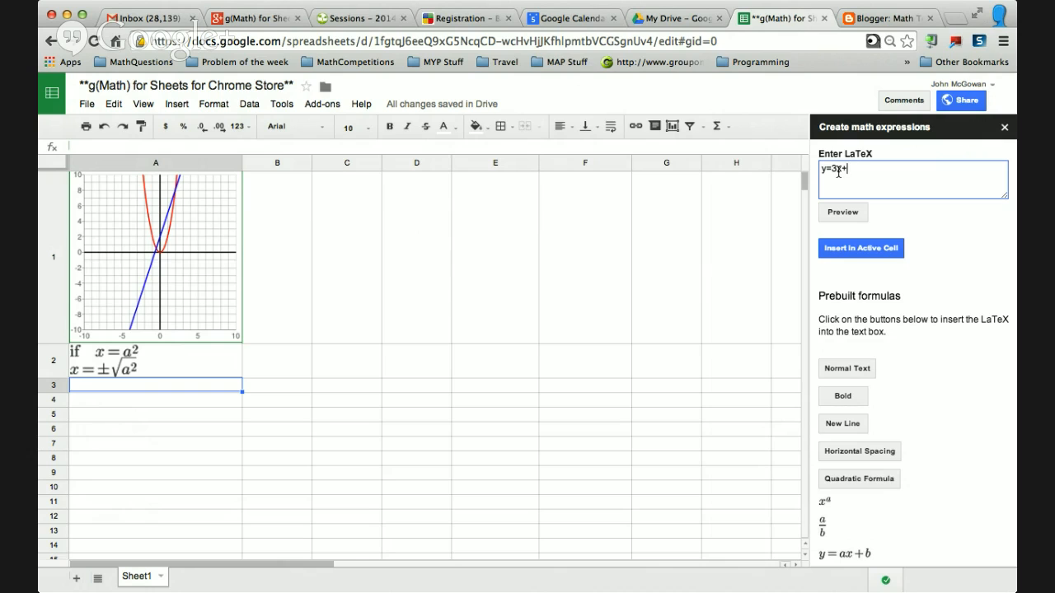
pyautogui.write('2')
pyautogui.click(854, 251)
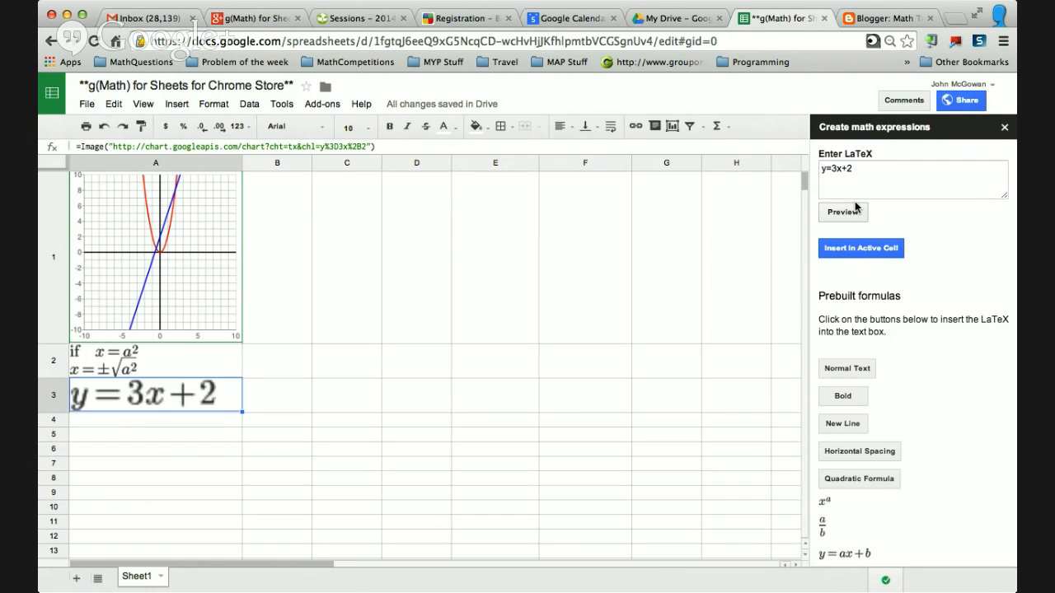
# Select cells A1:A3 and start the Quick Quiz Creator's Create a form, previewing the question range.
pyautogui.click(184, 277)
pyautogui.moveTo(184, 275); pyautogui.dragTo(180, 387)
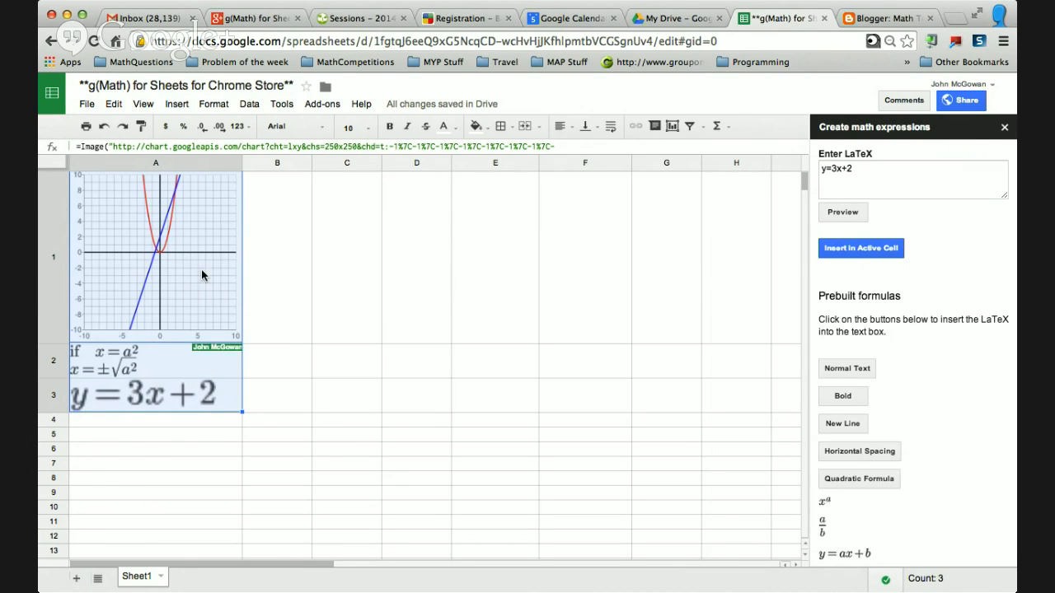
pyautogui.click(320, 104)
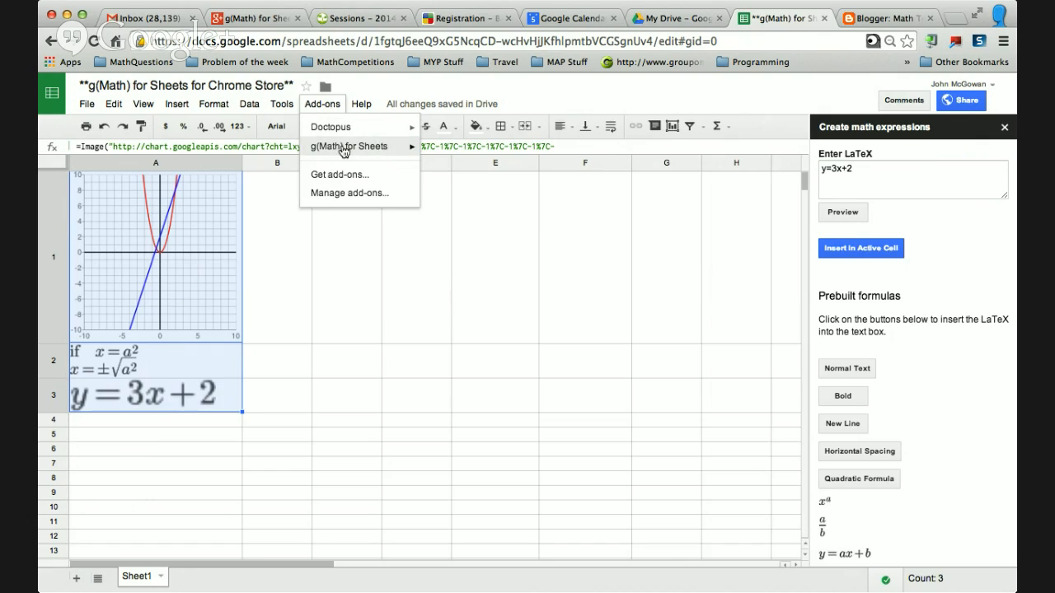
pyautogui.moveTo(354, 147)
pyautogui.moveTo(534, 190)
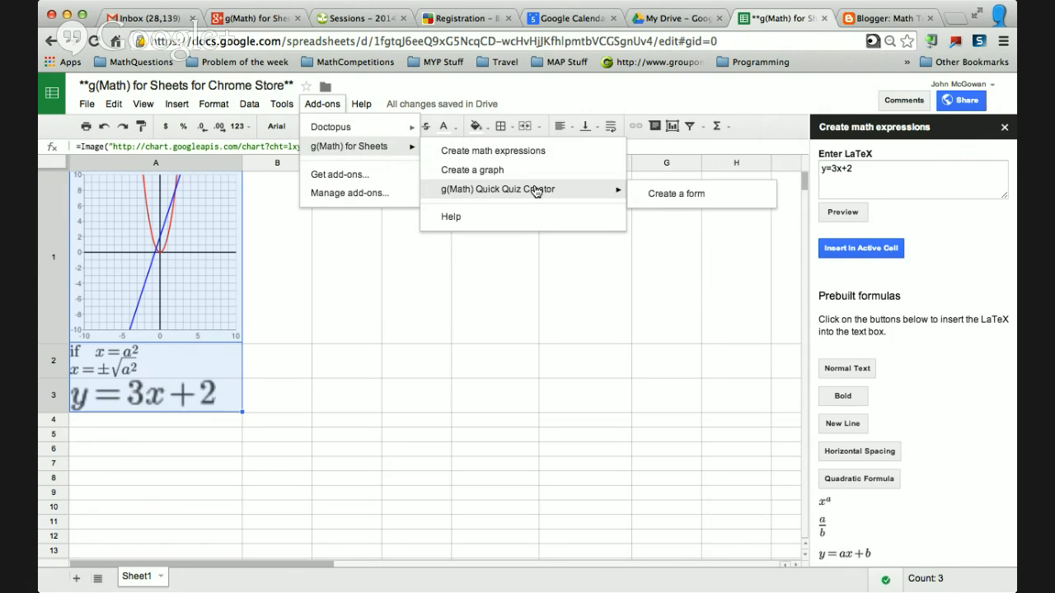
pyautogui.click(660, 195)
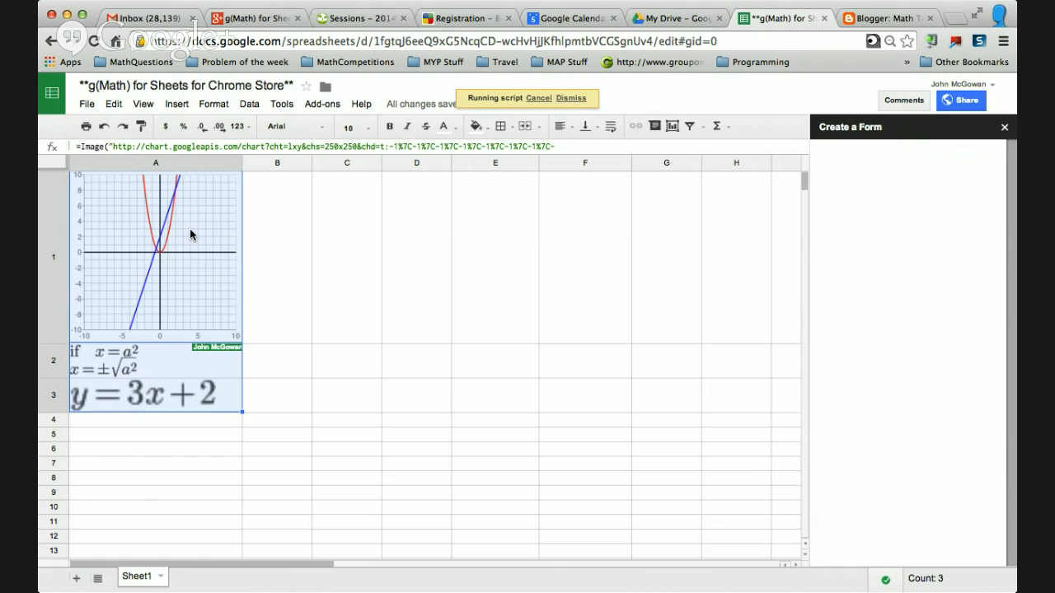
pyautogui.moveTo(190, 226); pyautogui.dragTo(181, 394)
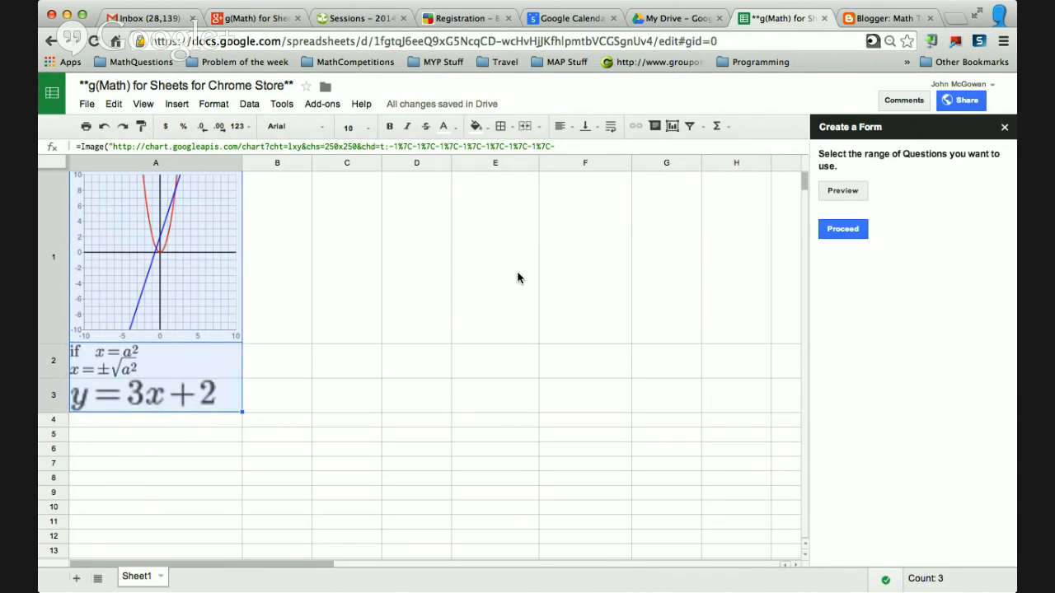
pyautogui.click(840, 191)
# Proceed with the range, create the form titled Test Form #1, and select its edit URL.
pyautogui.moveTo(866, 215); pyautogui.dragTo(895, 216)
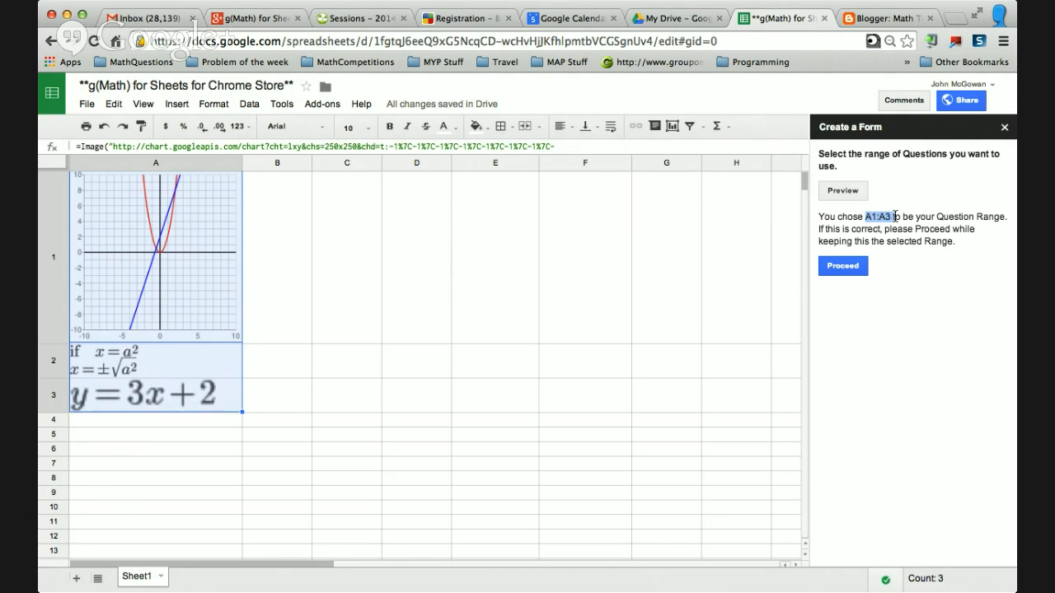
pyautogui.click(842, 265)
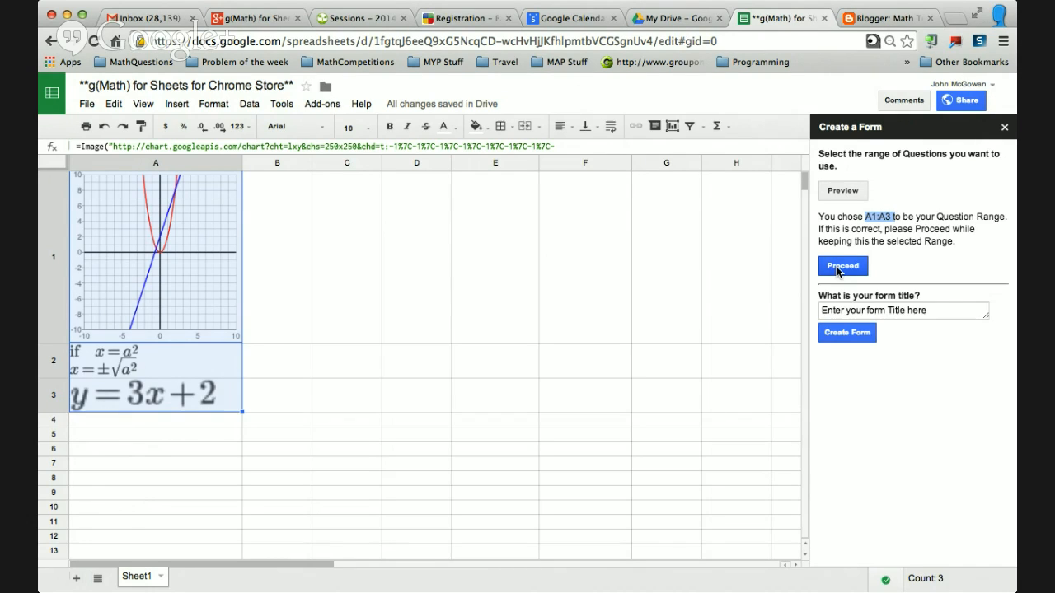
pyautogui.tripleClick(841, 313)
pyautogui.write('Test Form #1')
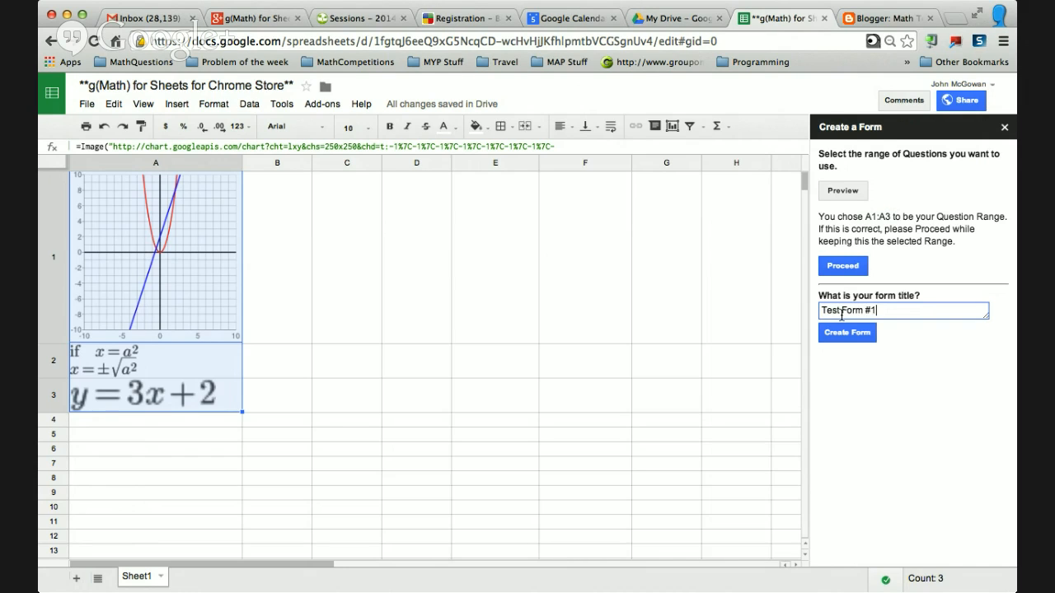
pyautogui.click(849, 336)
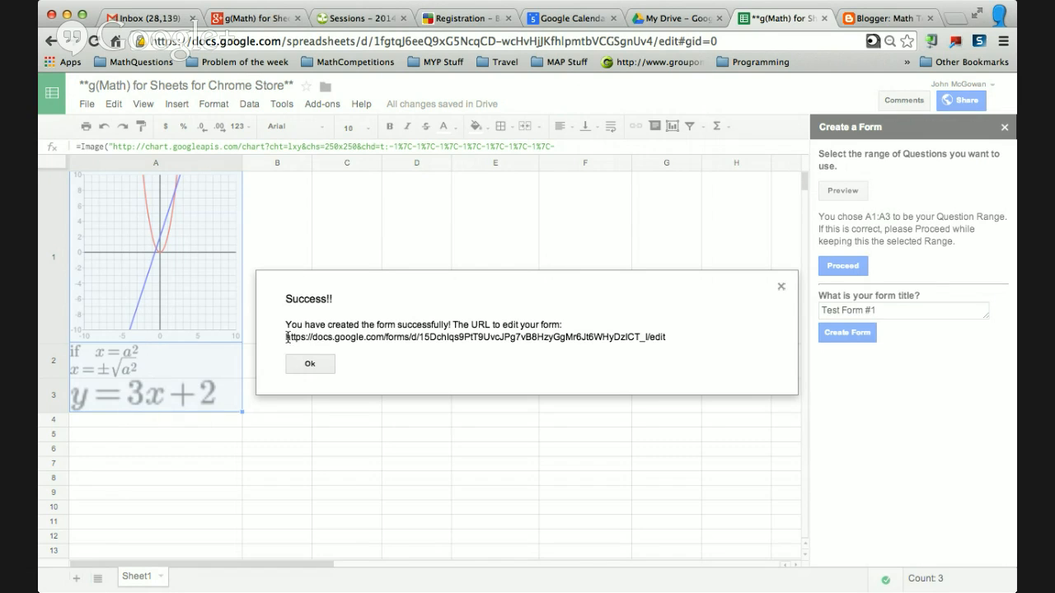
pyautogui.moveTo(287, 337); pyautogui.dragTo(671, 339)
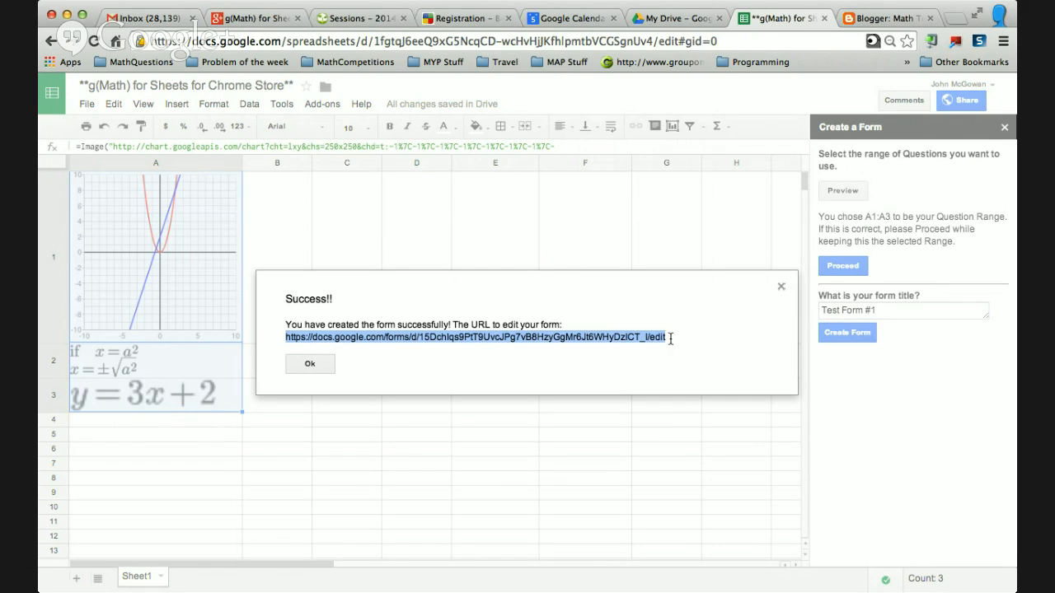
# Open the copied form edit URL in a new browser tab and review the generated questions.
pyautogui.click(954, 20)
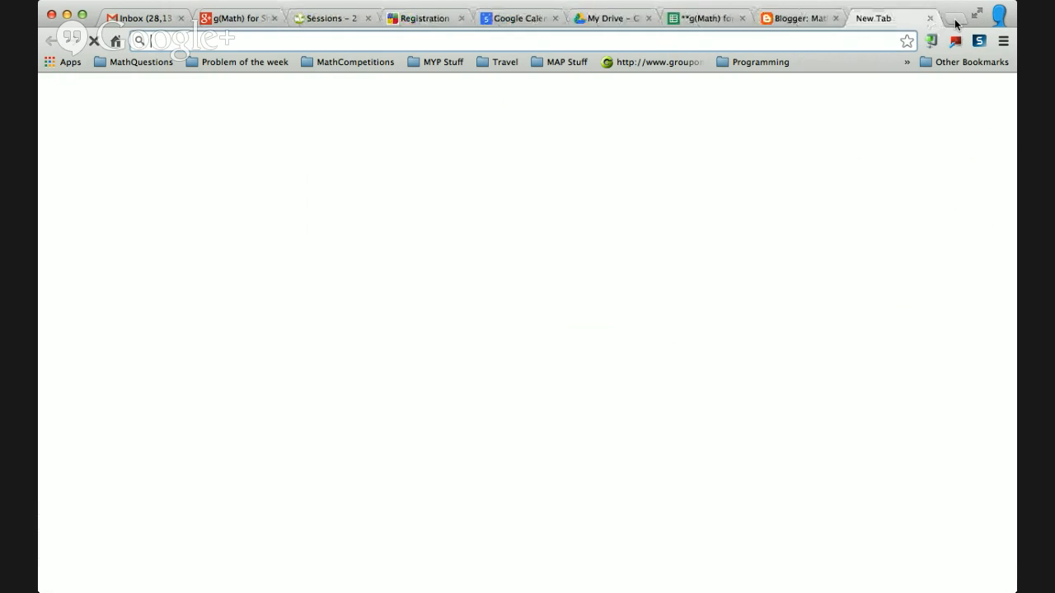
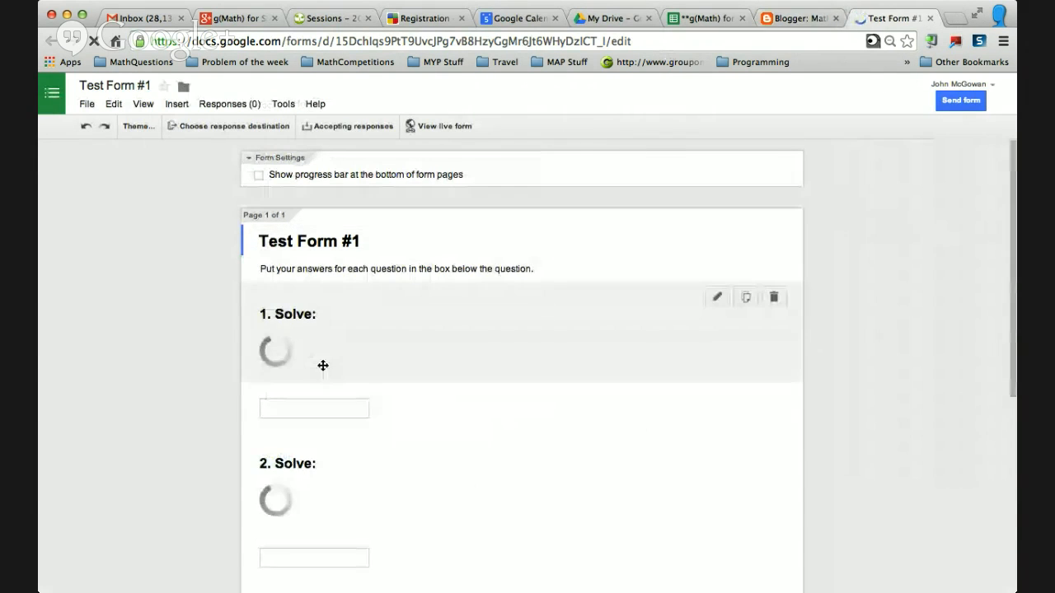
pyautogui.scroll(-5, 255, 372)
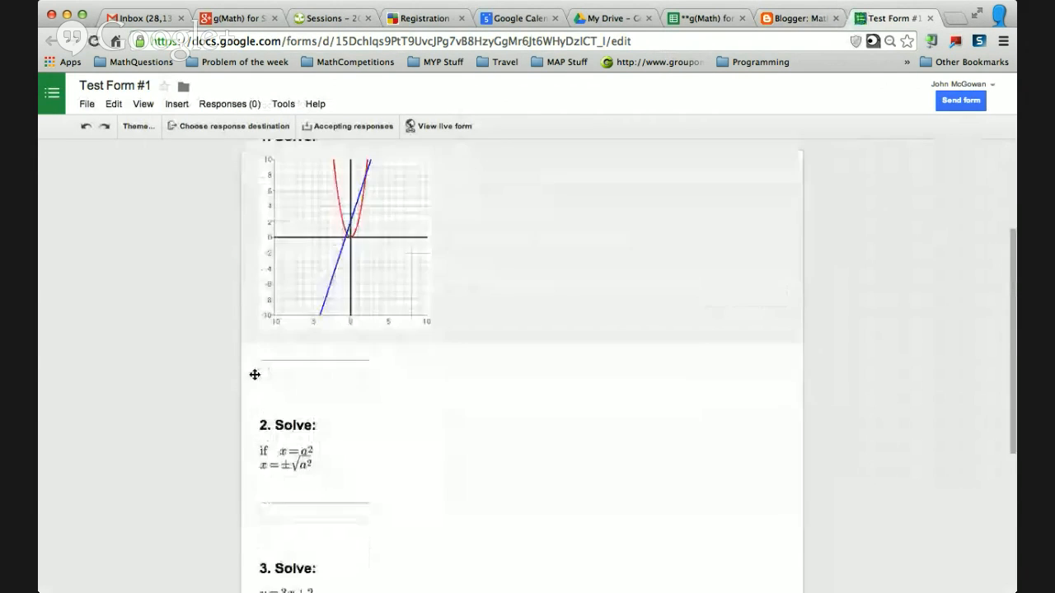
pyautogui.scroll(-2, 255, 374)
pyautogui.scroll(10, 254, 374)
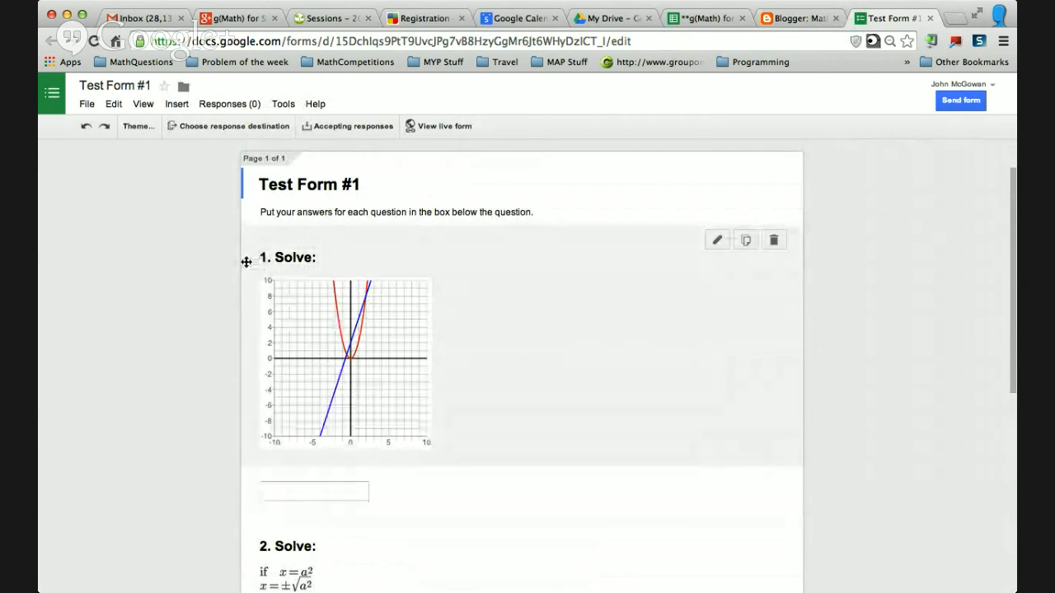
# Open the first question's image item for editing and close it without changes.
pyautogui.moveTo(406, 487); pyautogui.dragTo(423, 501)
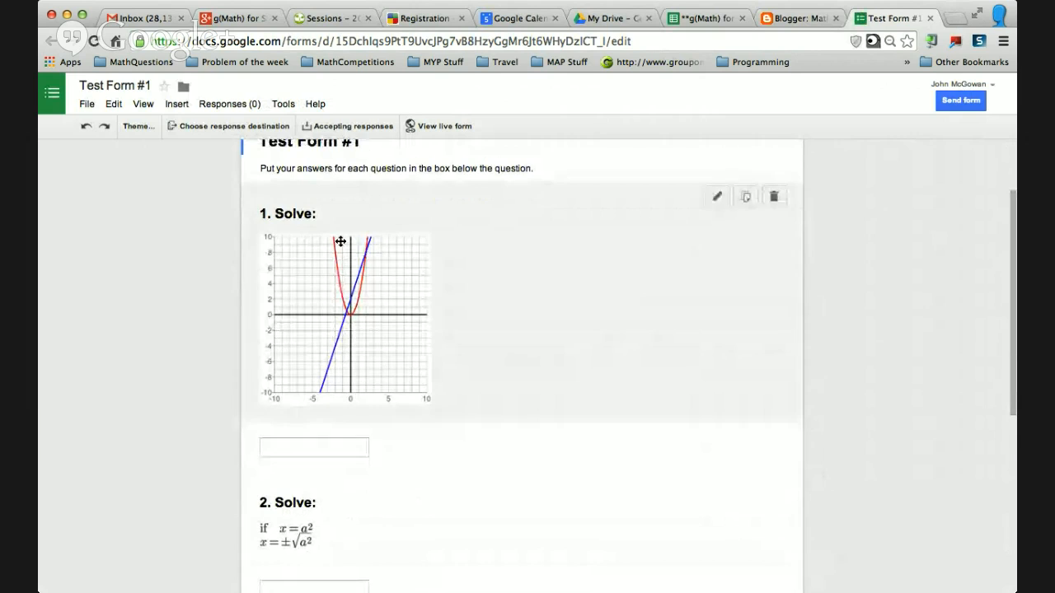
pyautogui.click(305, 215)
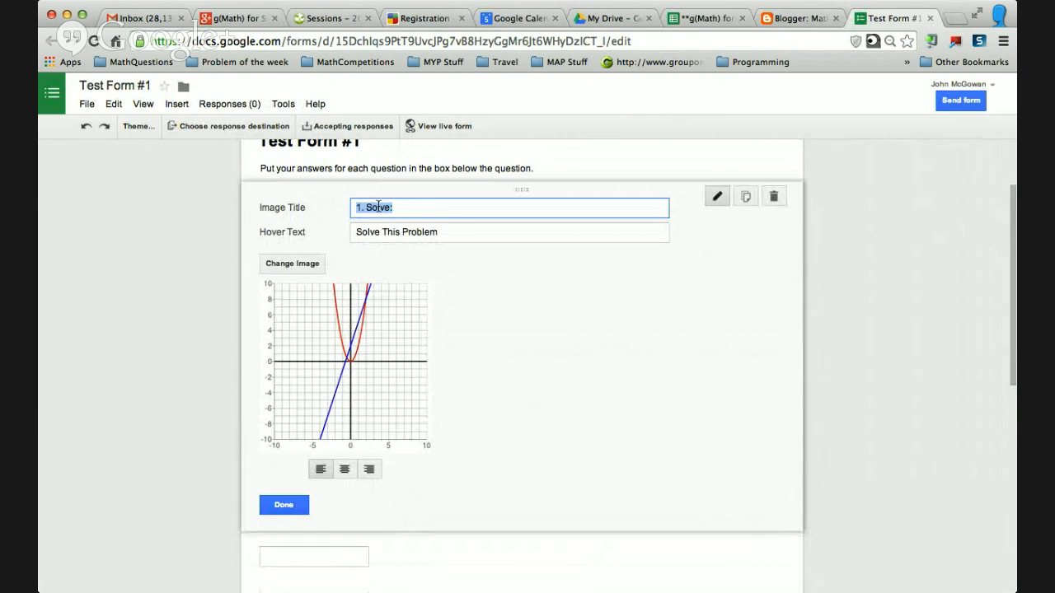
pyautogui.click(217, 304)
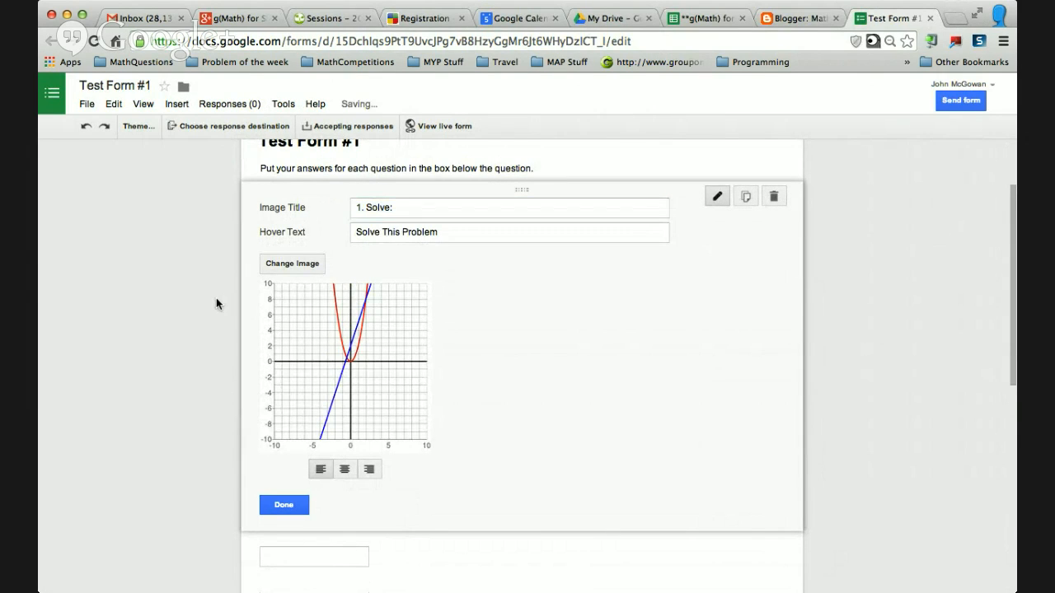
pyautogui.click(283, 504)
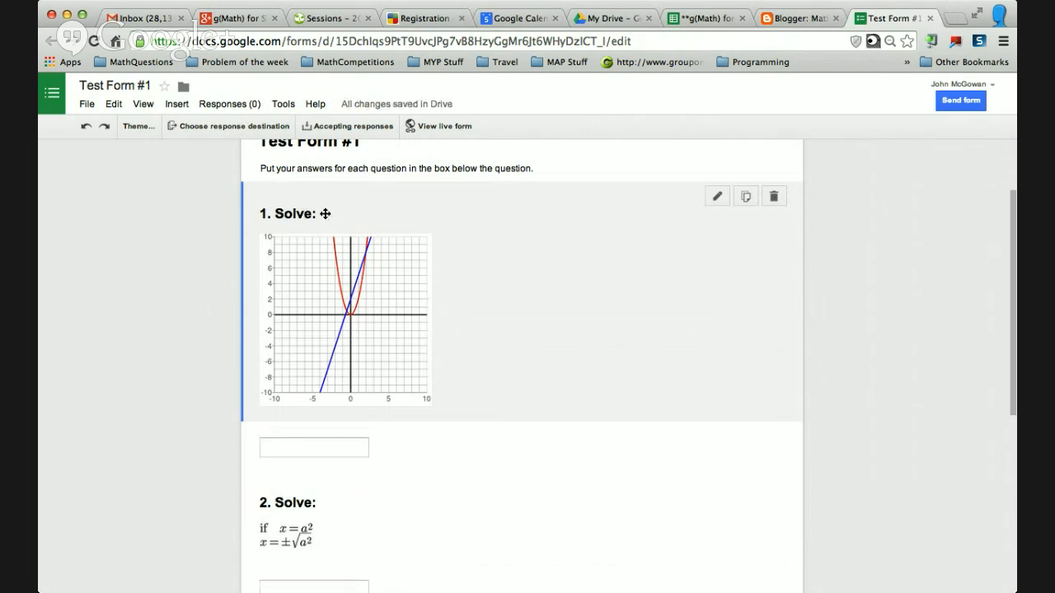
# Change the first answer item to a Multiple choice question with two options.
pyautogui.scroll(-2, 378, 223)
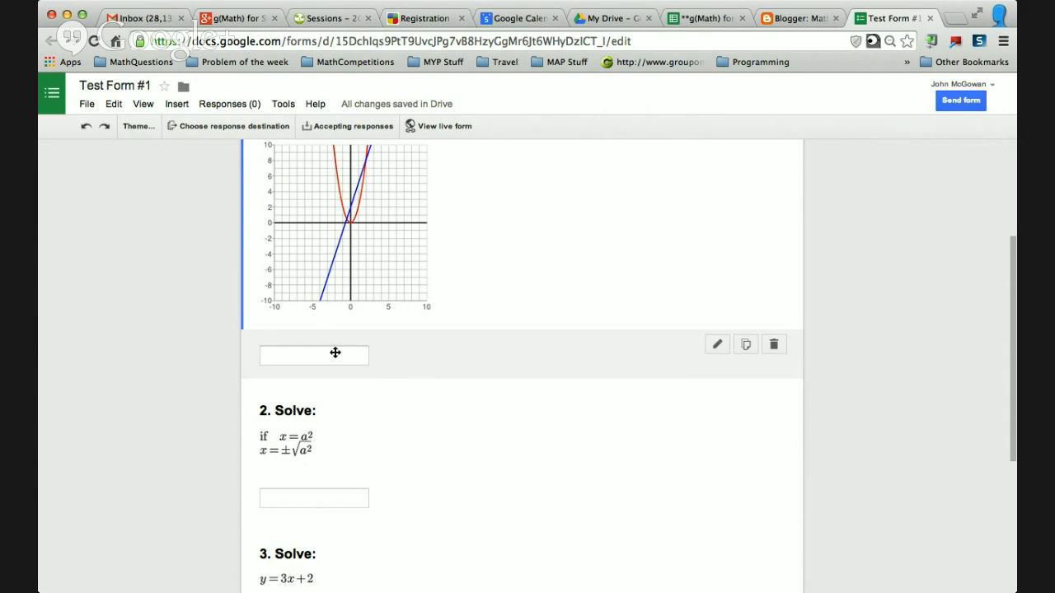
pyautogui.click(717, 345)
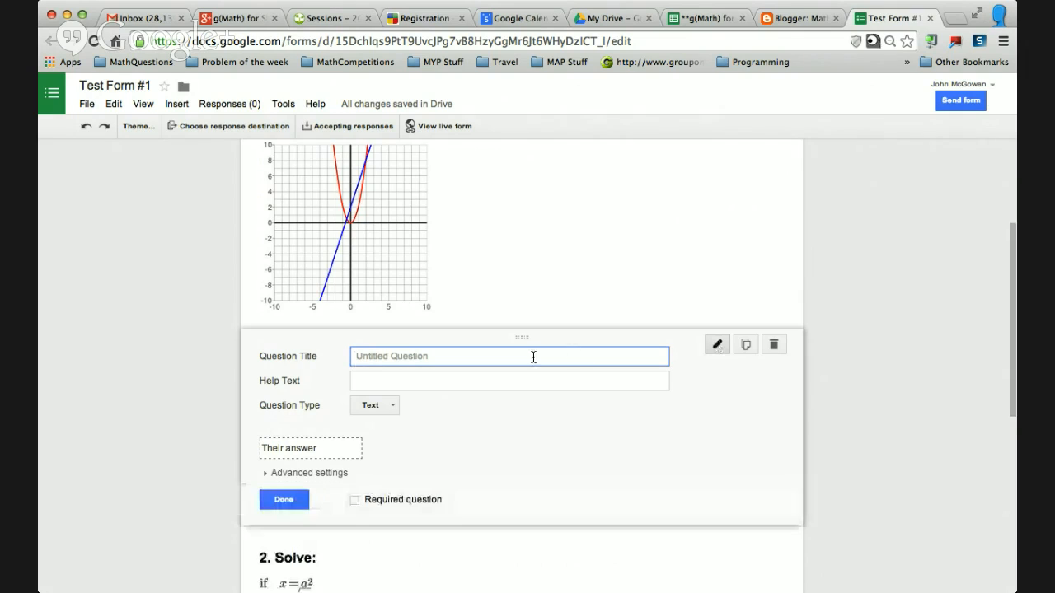
pyautogui.click(393, 404)
pyautogui.click(387, 439)
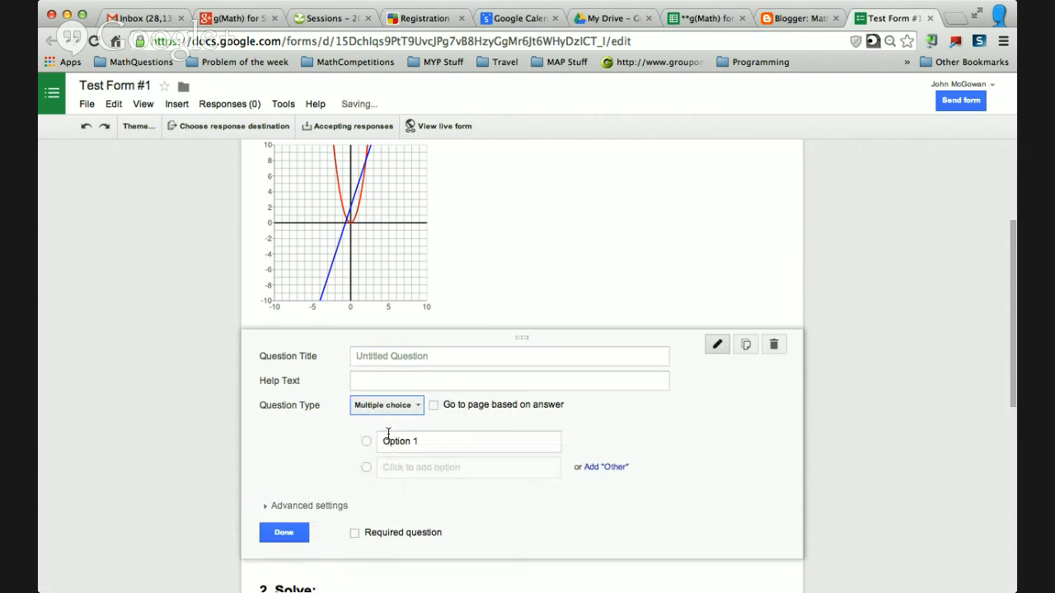
pyautogui.click(366, 466)
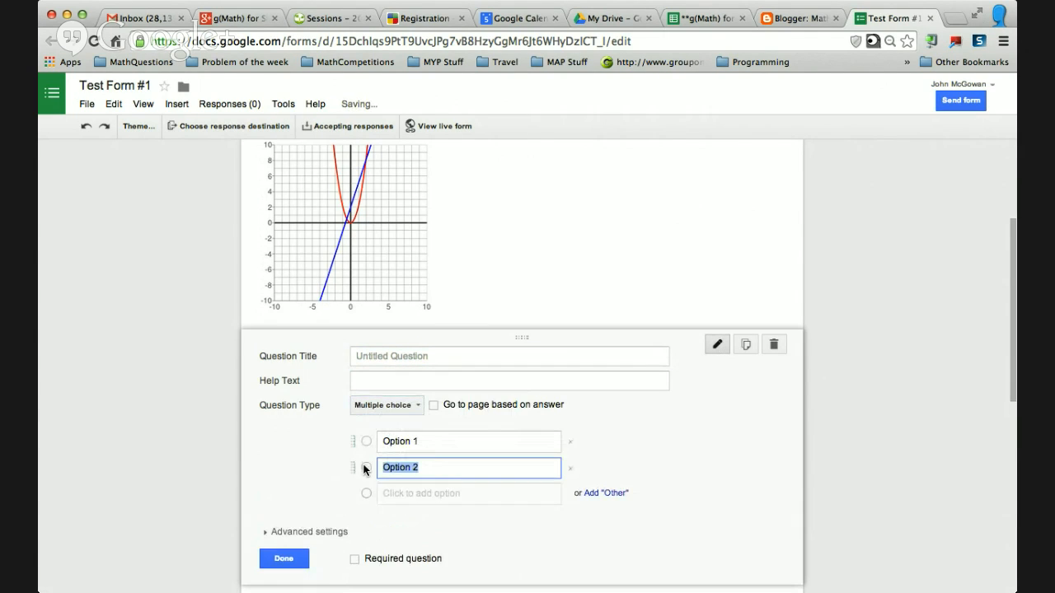
pyautogui.click(300, 560)
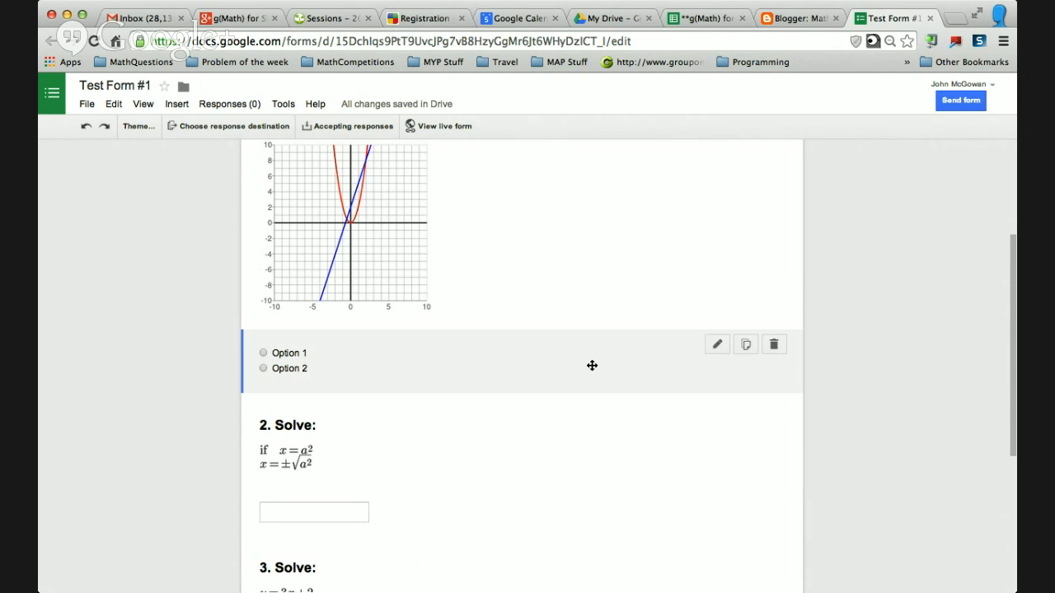
# Edit the first answer item's options, moving Option 1's text into Option 2.
pyautogui.click(304, 359)
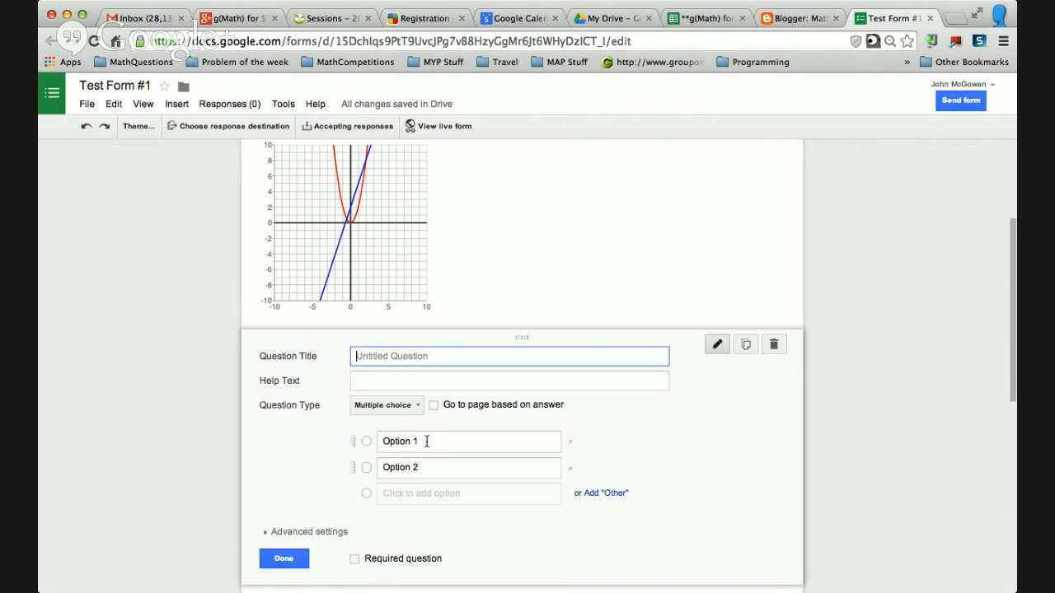
pyautogui.click(426, 442)
pyautogui.moveTo(384, 445); pyautogui.dragTo(455, 466)
pyautogui.click(446, 454)
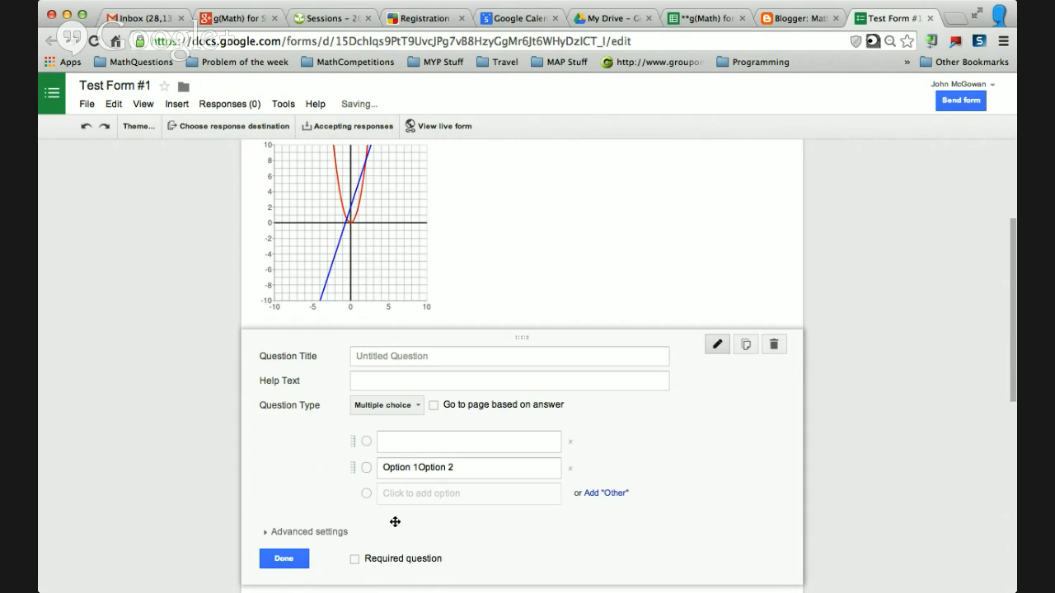
pyautogui.click(283, 558)
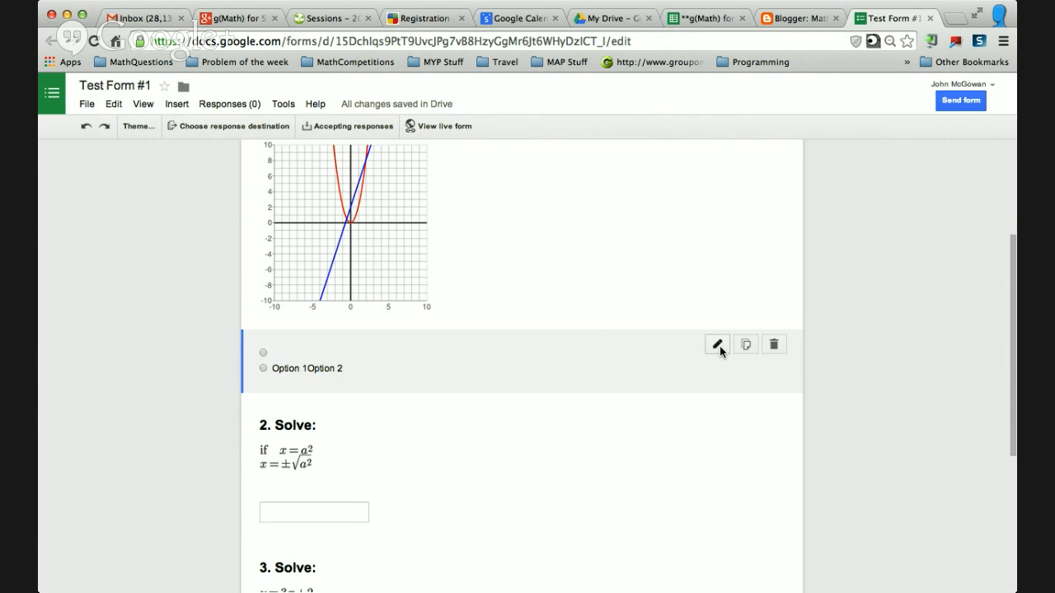
# Switch the first answer item's question type back to Text.
pyautogui.click(717, 345)
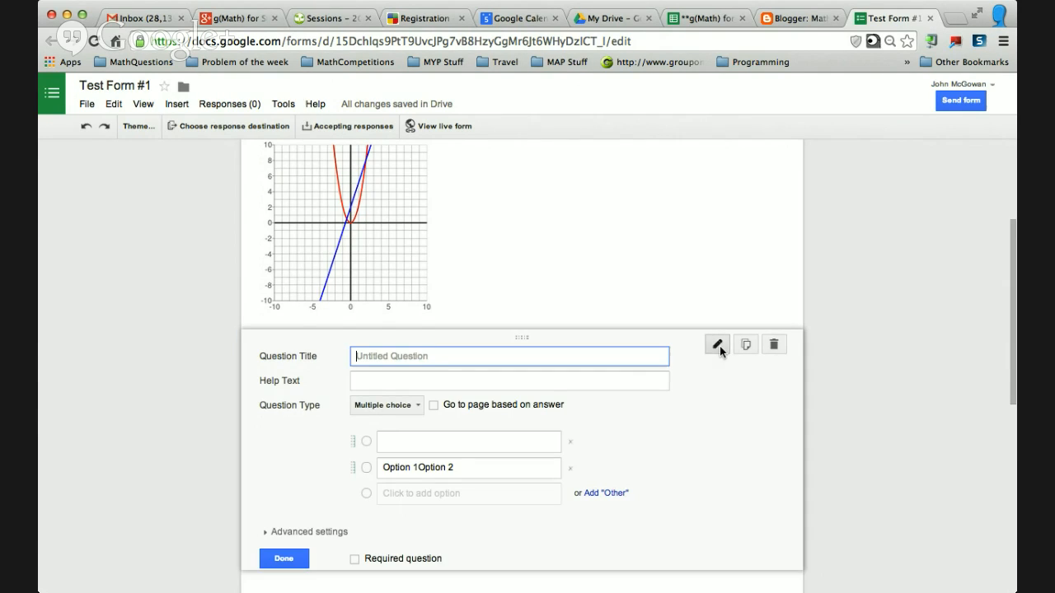
pyautogui.click(388, 414)
pyautogui.click(389, 367)
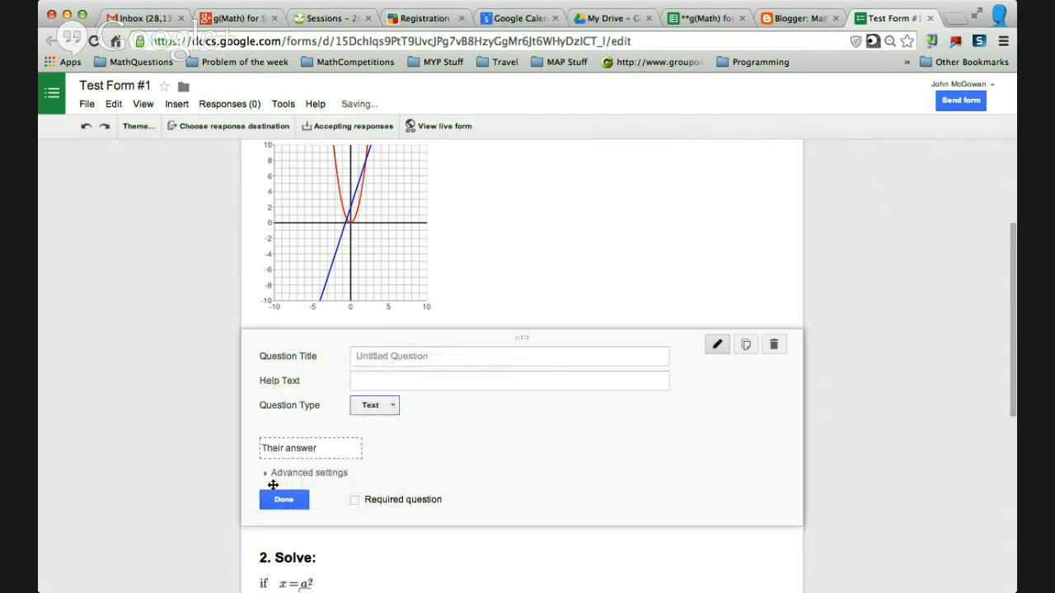
pyautogui.click(280, 500)
# Open the live view of the form.
pyautogui.scroll(3, 442, 171)
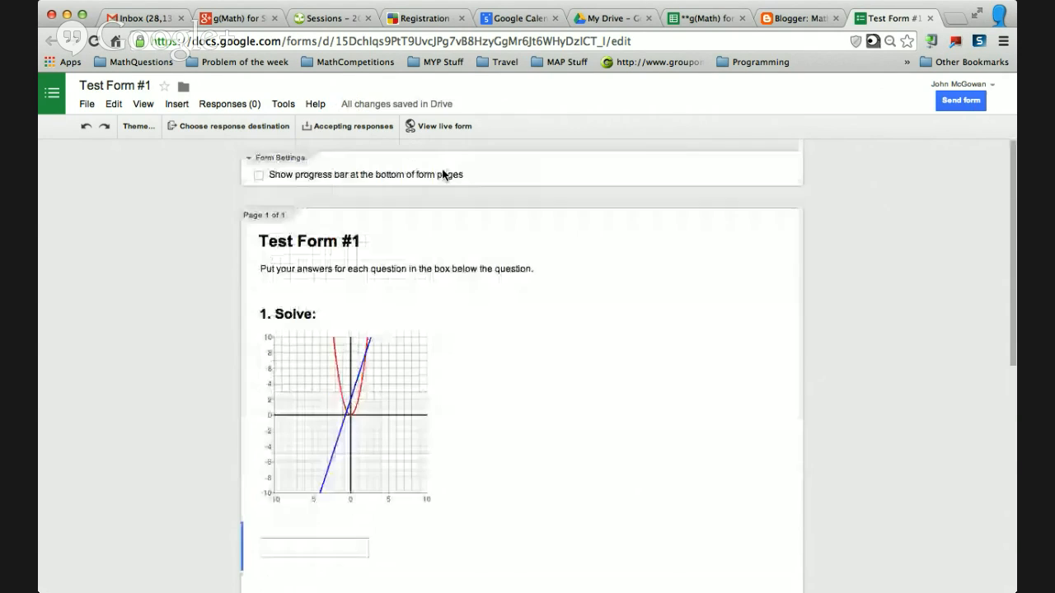
pyautogui.click(376, 238)
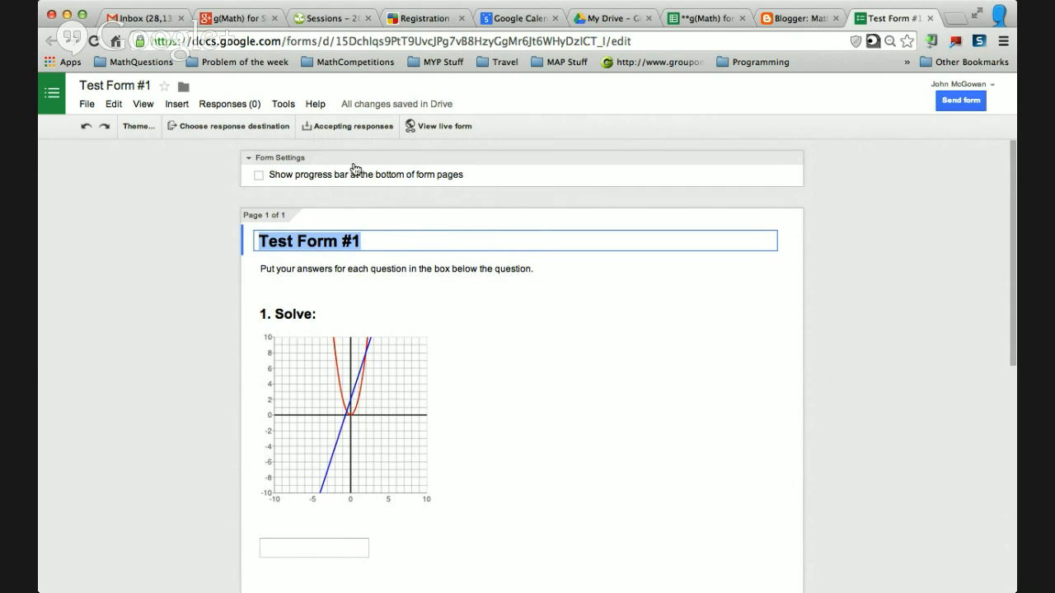
pyautogui.click(431, 127)
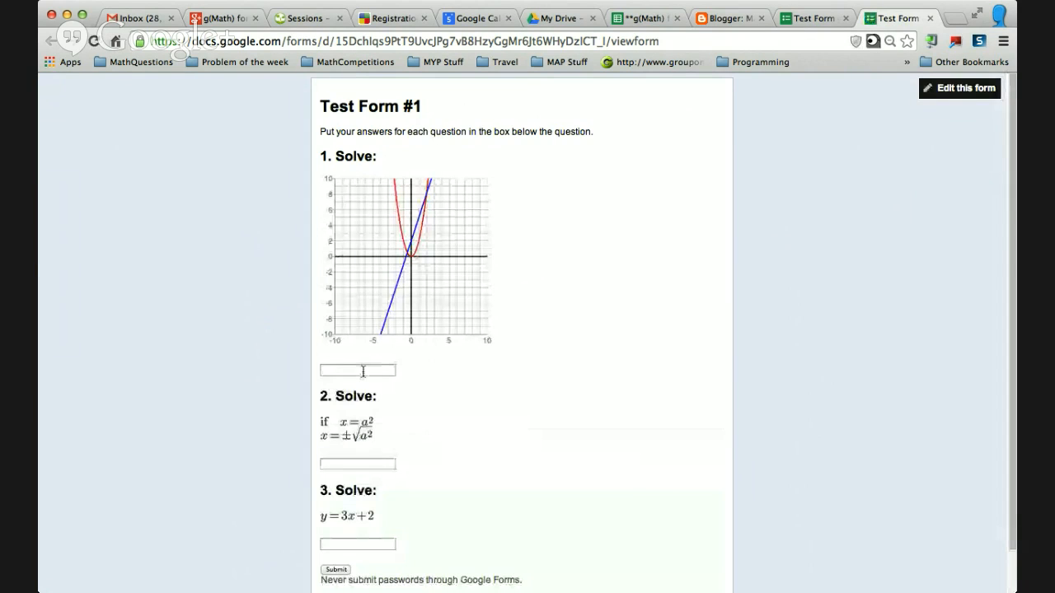
# Submit a test response answering 1, 2 and 3 to the three questions.
pyautogui.click(363, 371)
pyautogui.write('1')
pyautogui.click(358, 464)
pyautogui.write('2')
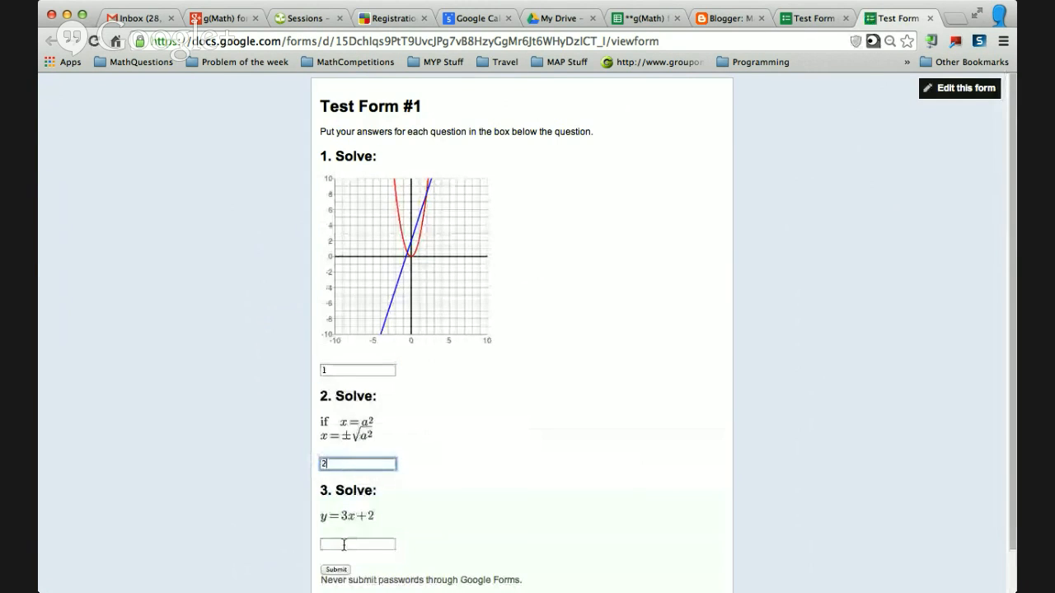
pyautogui.click(346, 544)
pyautogui.write('3')
pyautogui.click(335, 569)
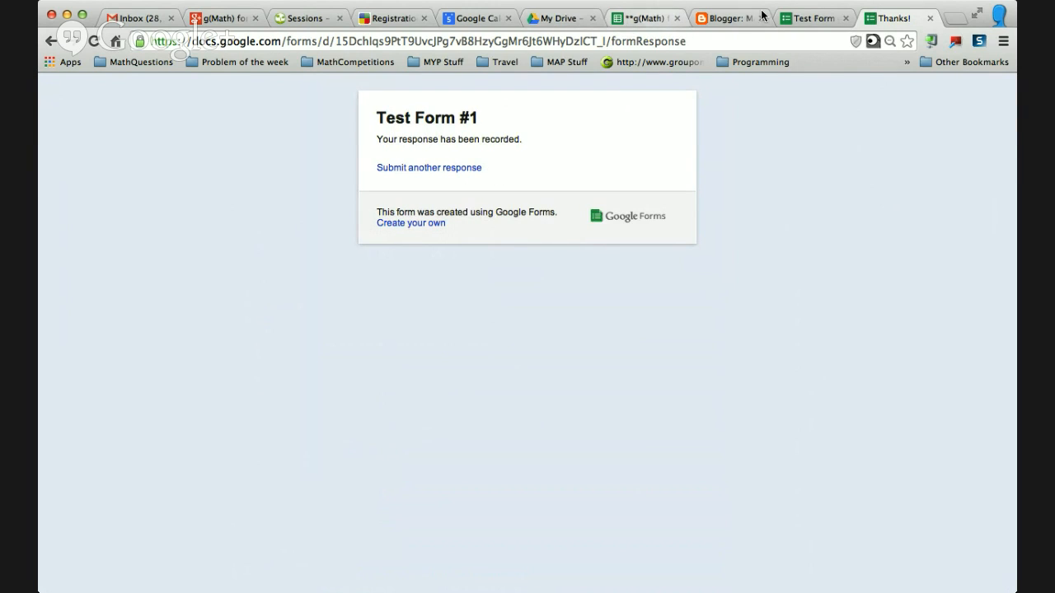
# Reopen the form editor and set the response destination to a new spreadsheet, Test Form #1 (Responses).
pyautogui.click(565, 23)
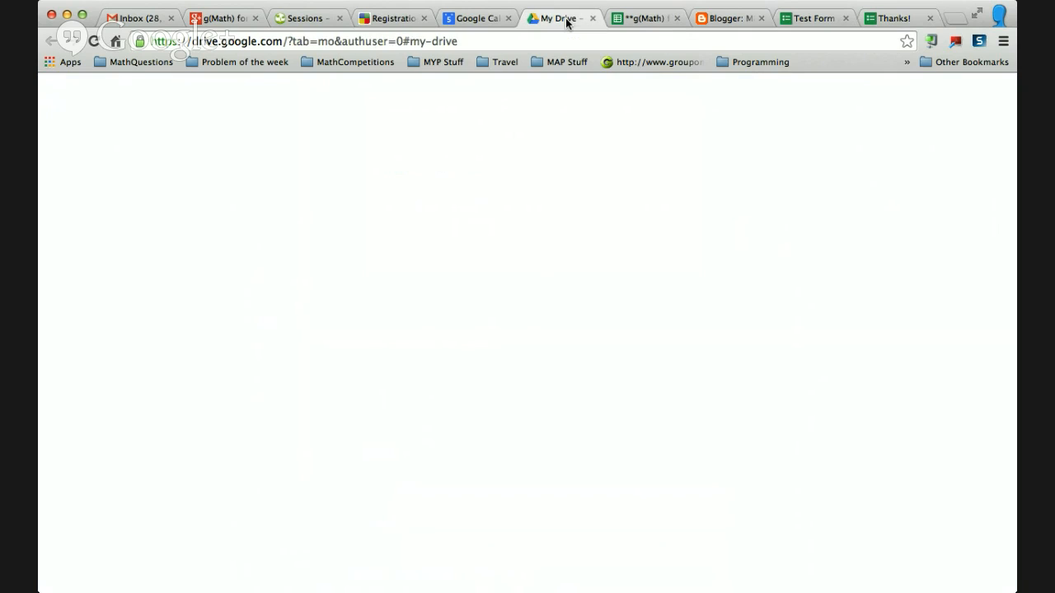
pyautogui.click(284, 222)
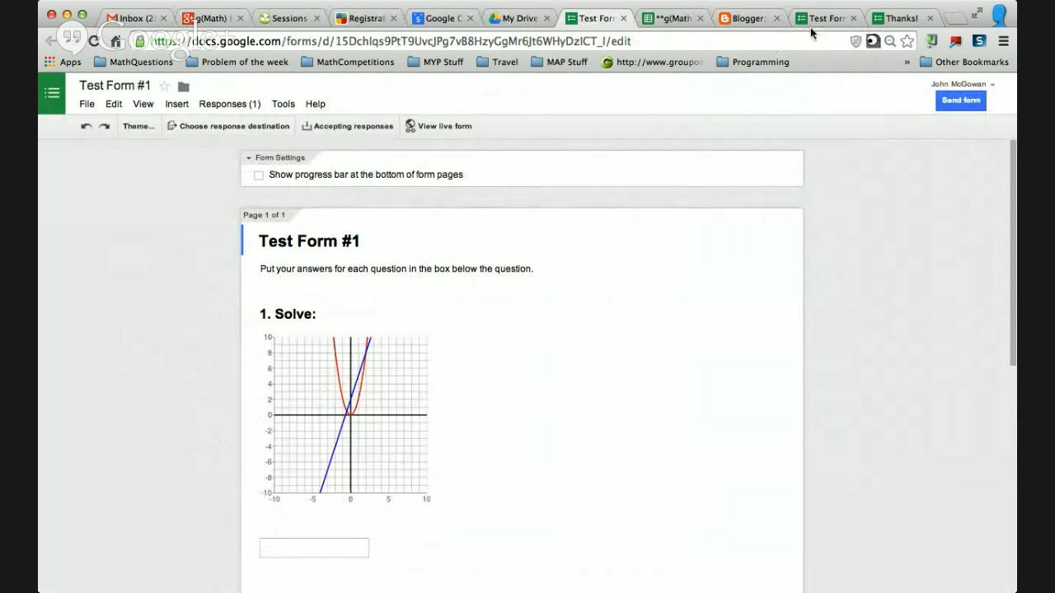
pyautogui.click(583, 19)
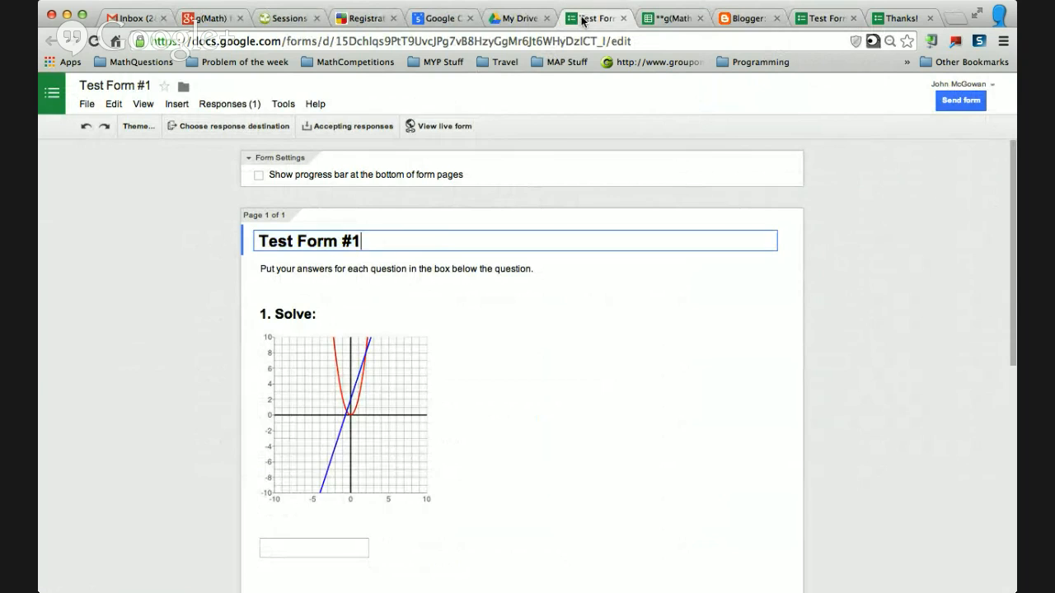
pyautogui.click(239, 126)
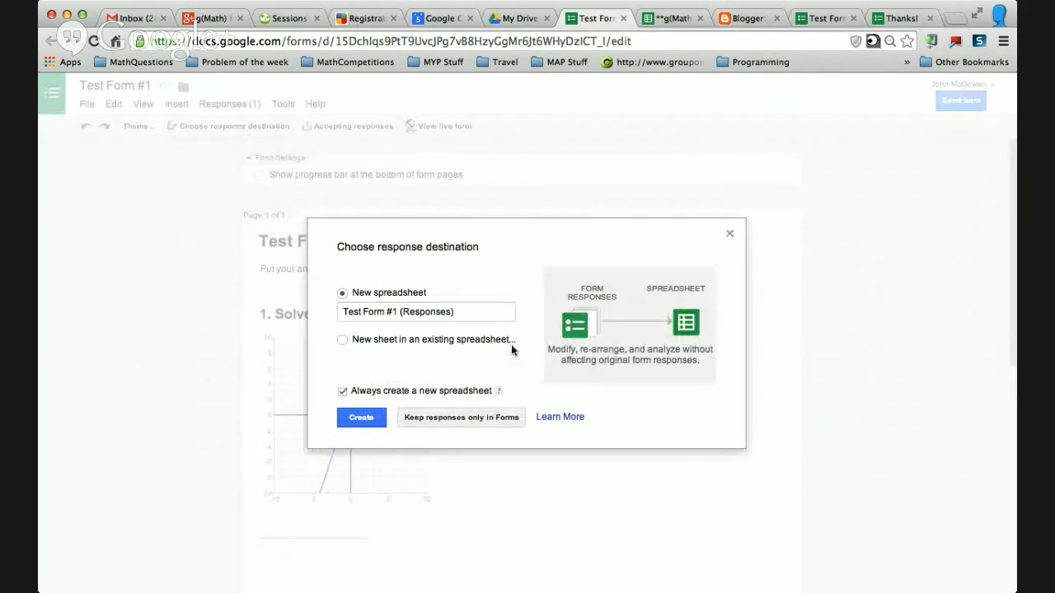
pyautogui.click(364, 416)
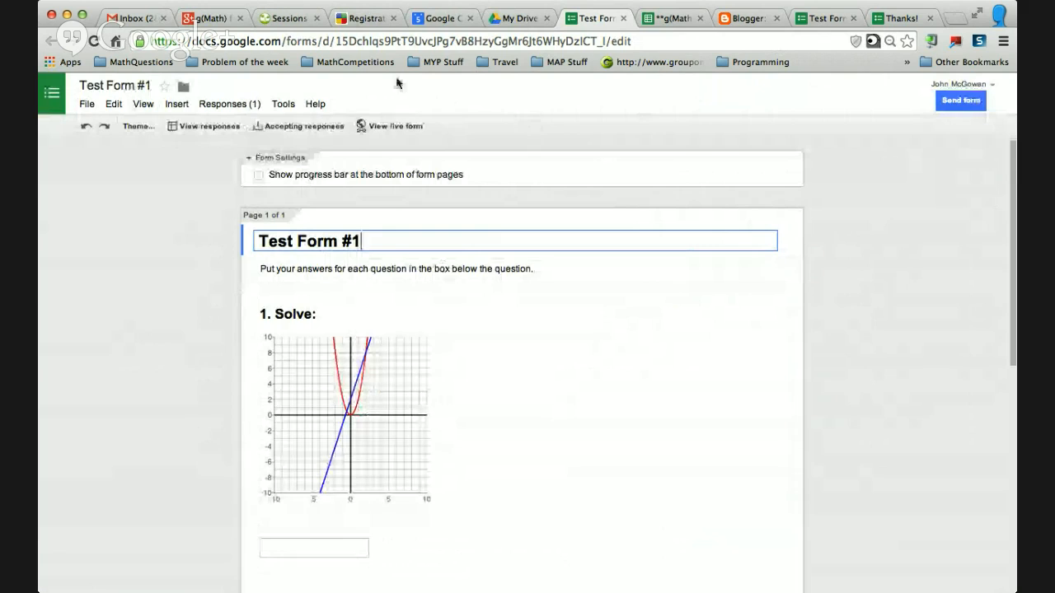
# Open the responses spreadsheet and label cell B1 as Question #1.
pyautogui.click(206, 126)
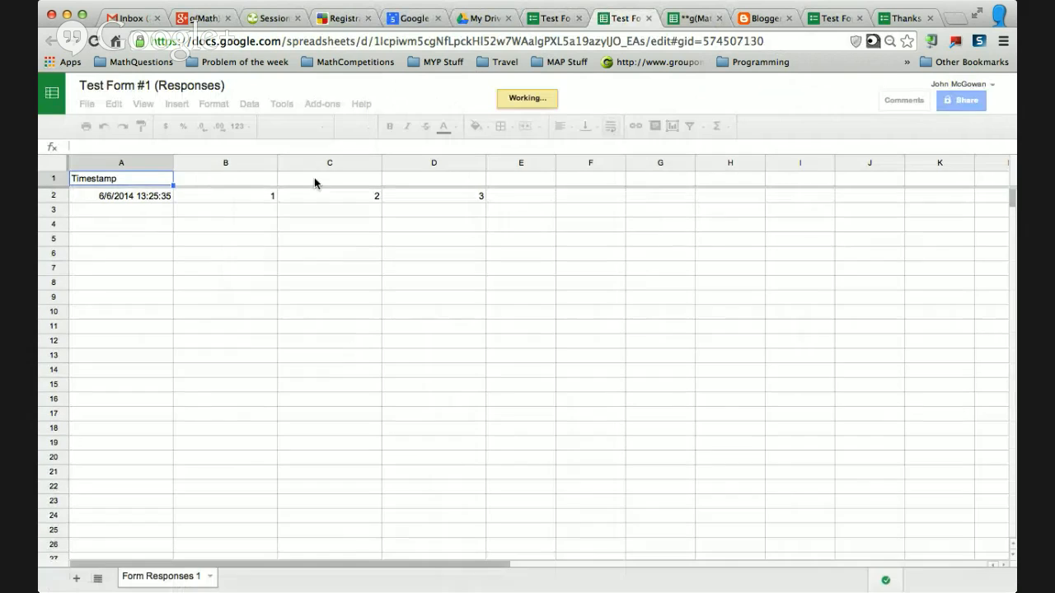
pyautogui.click(268, 180)
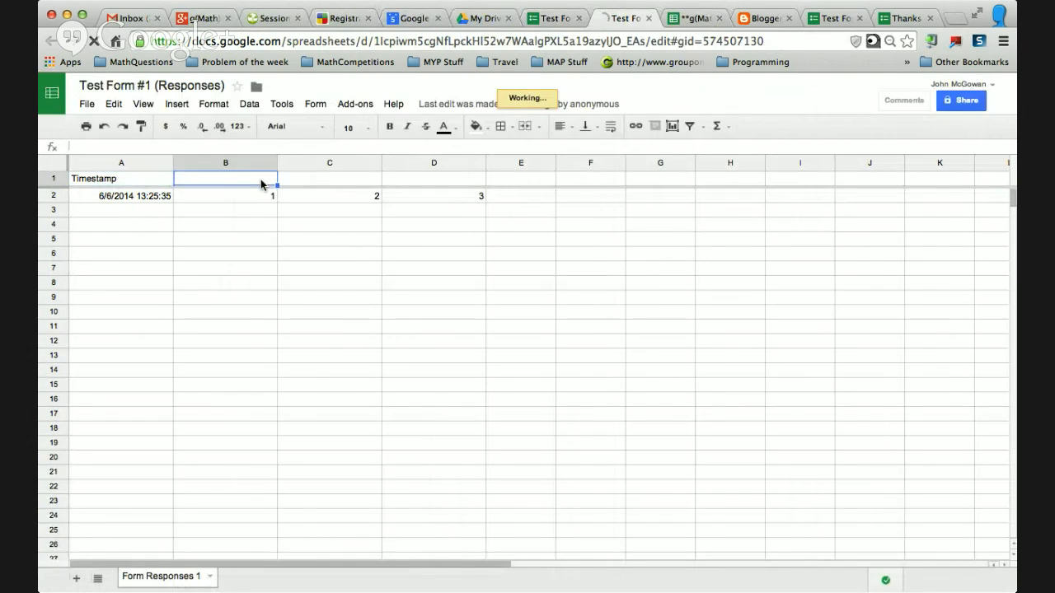
pyautogui.write('Quesiton')
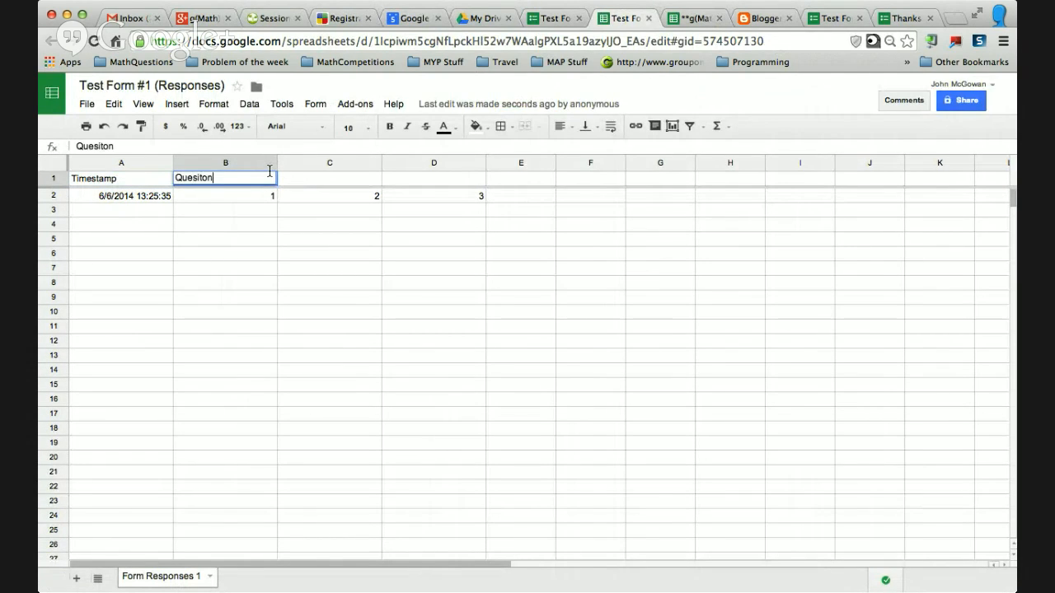
pyautogui.press('BackSpace')
pyautogui.write('tion')
pyautogui.press('Tab')
pyautogui.press('Tab')
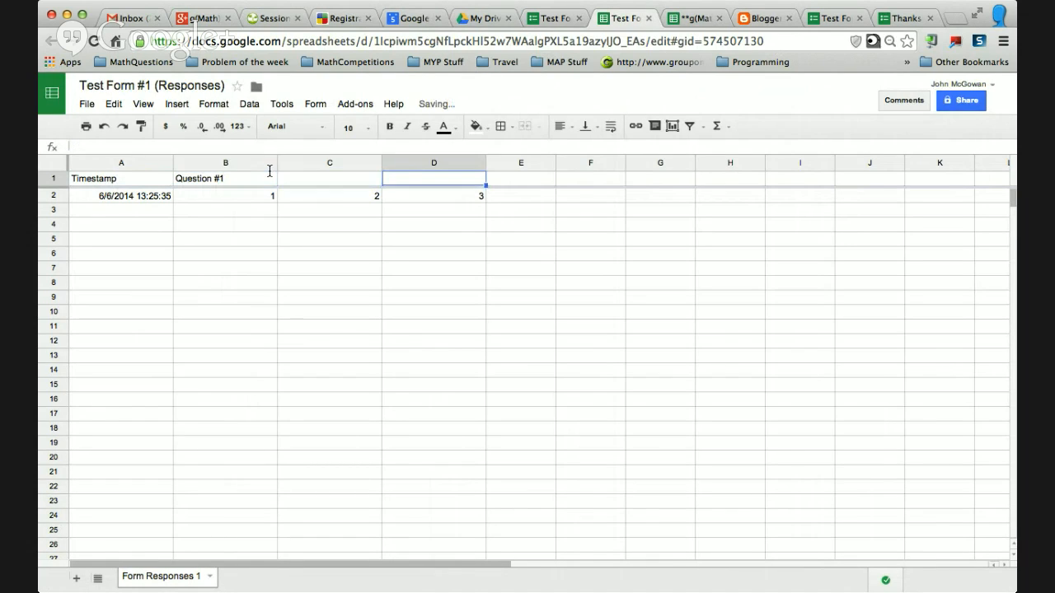
# Step through the recorded response cells in row 2.
pyautogui.press('Down')
pyautogui.press('Left')
pyautogui.press('Left')
pyautogui.press('Left')
pyautogui.press('Right')
pyautogui.press('Right')
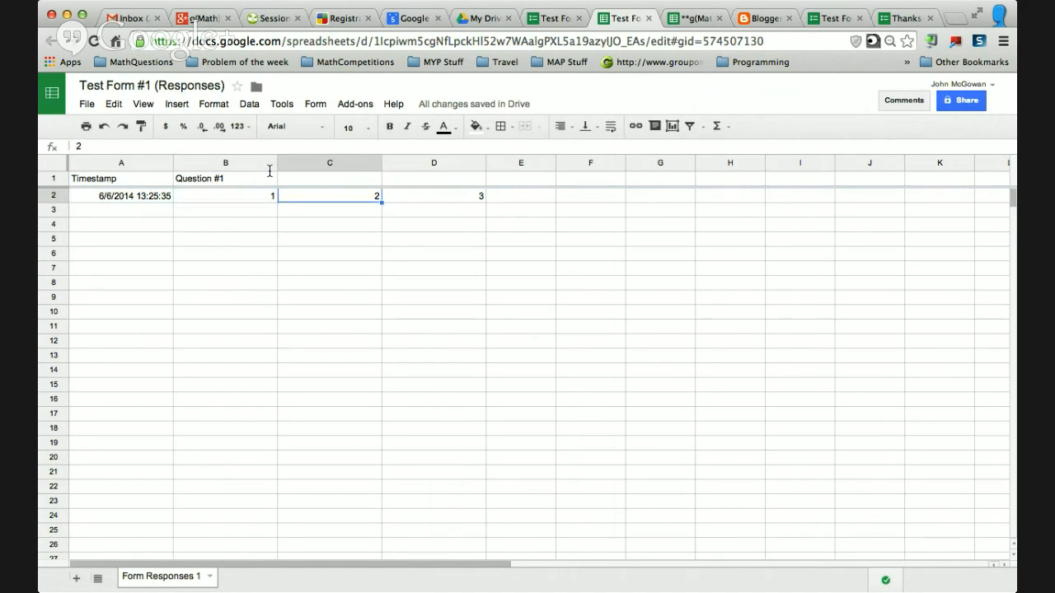
pyautogui.press('Left')
pyautogui.press('Left')
pyautogui.press('Right')
pyautogui.press('Up')
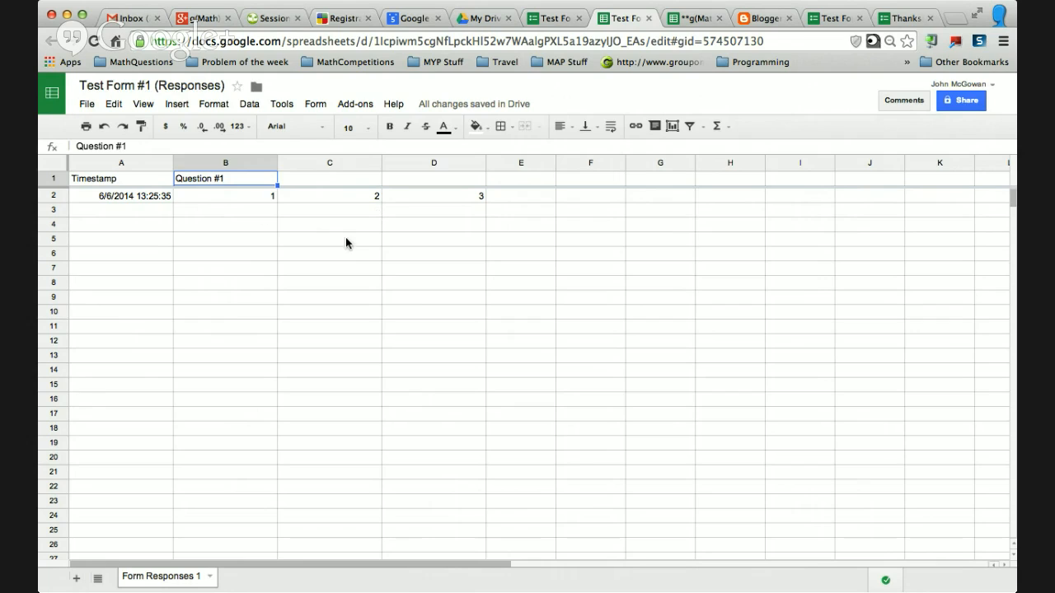
# Return to the form editor and review the questions.
pyautogui.click(554, 25)
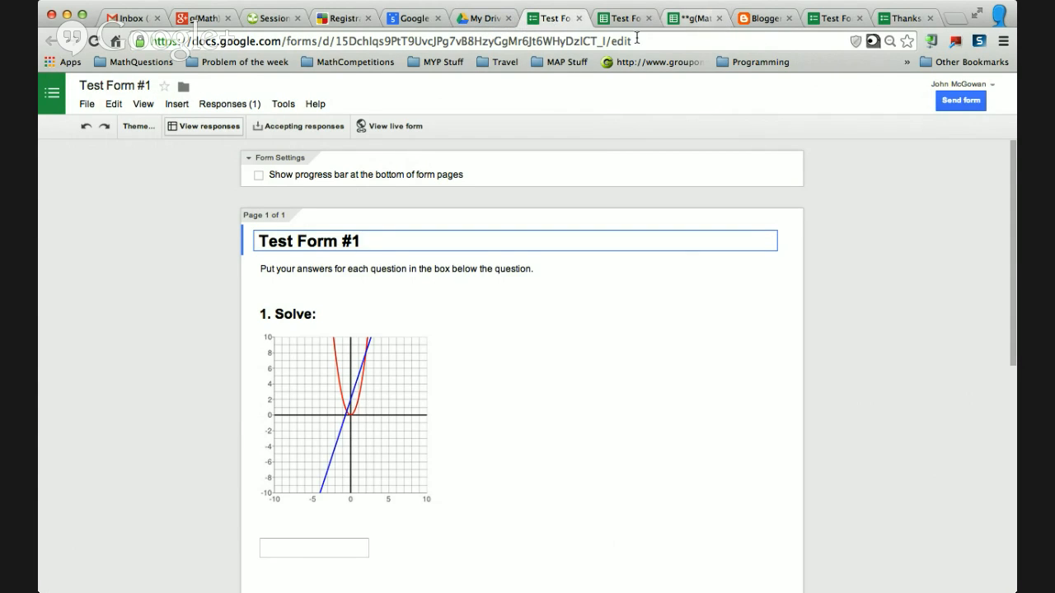
pyautogui.scroll(-2, 487, 372)
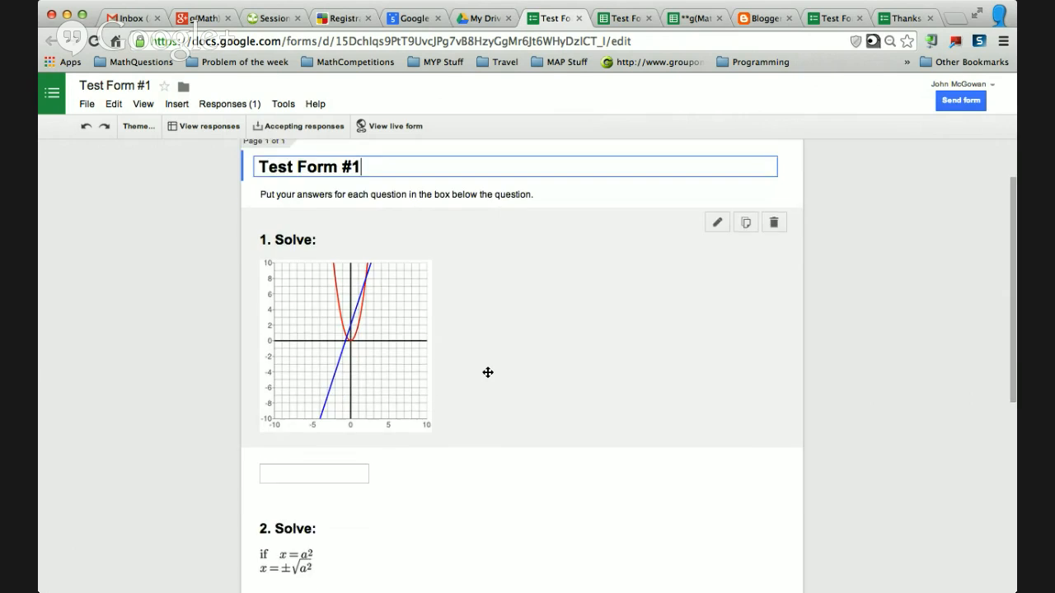
pyautogui.scroll(-8, 487, 372)
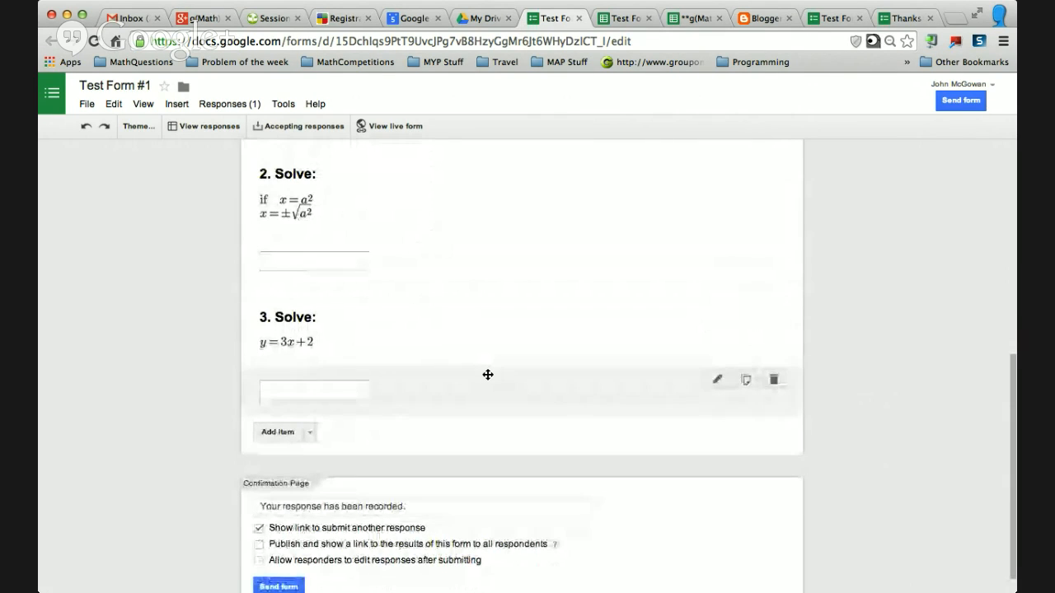